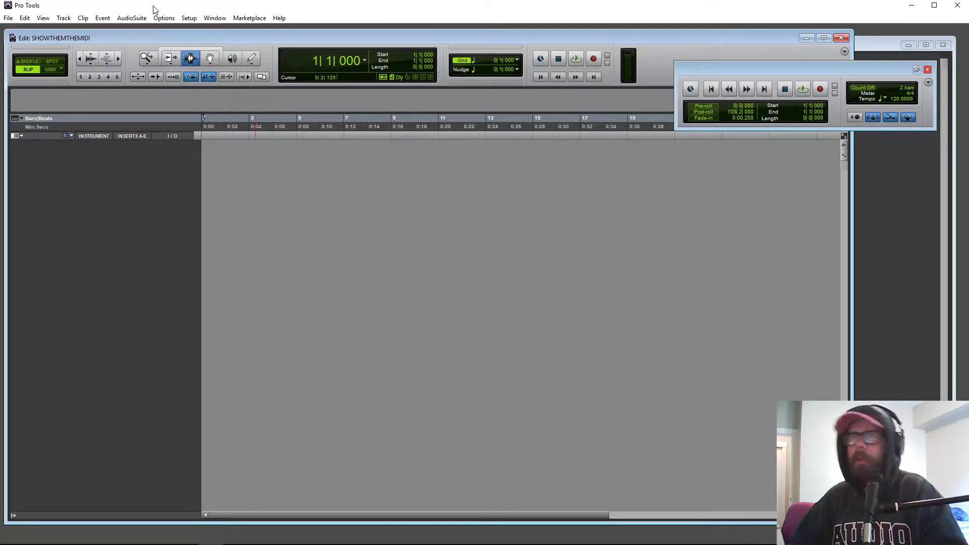
Create one stereo Instrument Track, Inst 1, through Track > New
{"action": "left_click", "coordinate": [65, 18]}
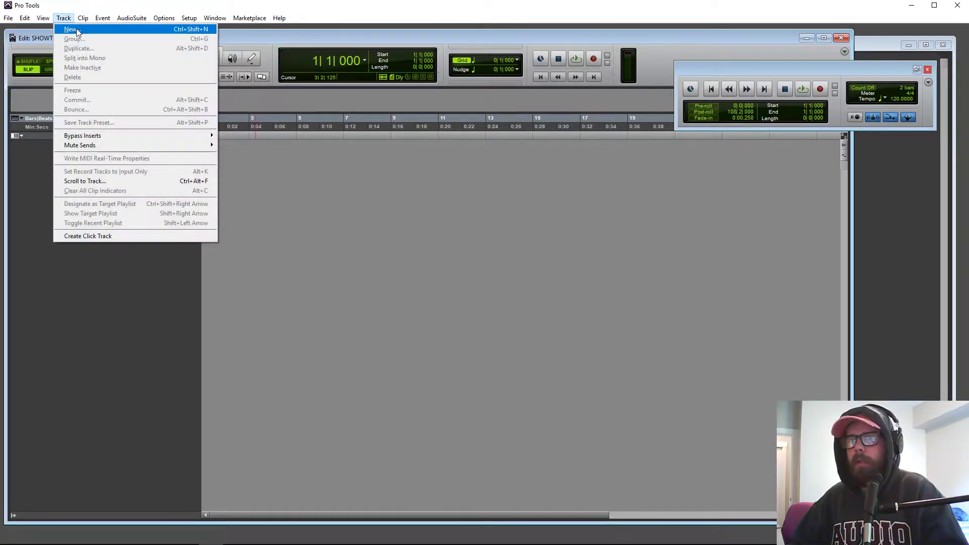
{"action": "left_click", "coordinate": [77, 31]}
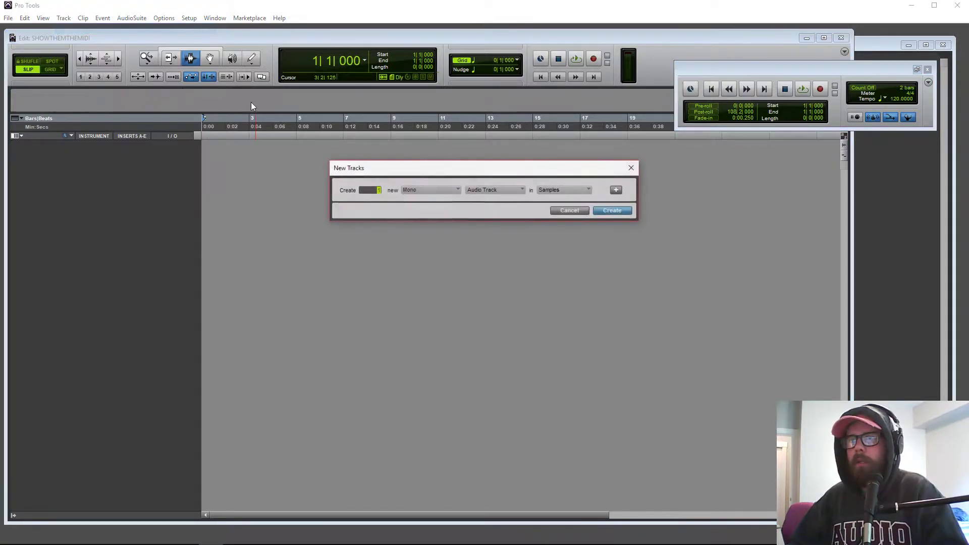
{"action": "left_click", "coordinate": [447, 188]}
{"action": "left_click", "coordinate": [460, 202]}
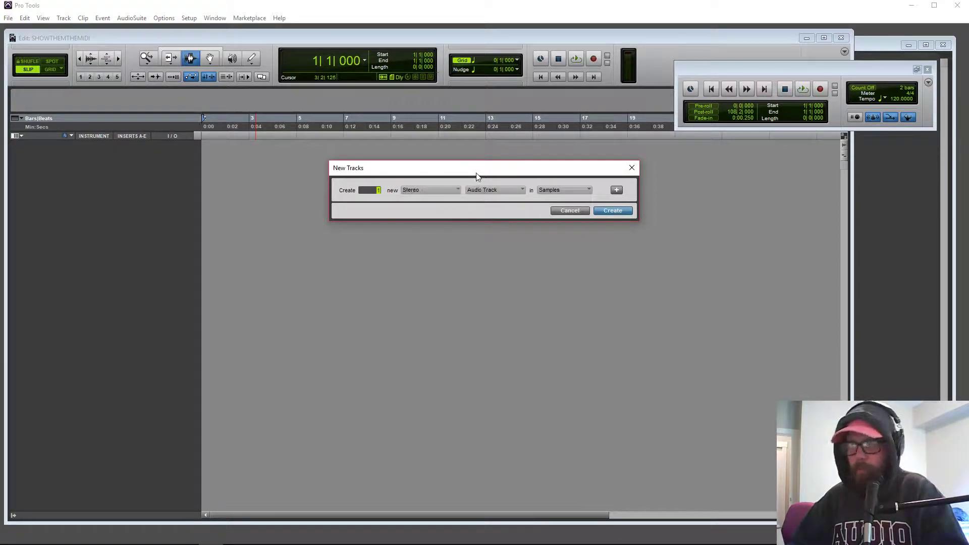
{"action": "left_click_drag", "start_coordinate": [468, 173], "coordinate": [448, 164]}
{"action": "left_click", "coordinate": [478, 181]}
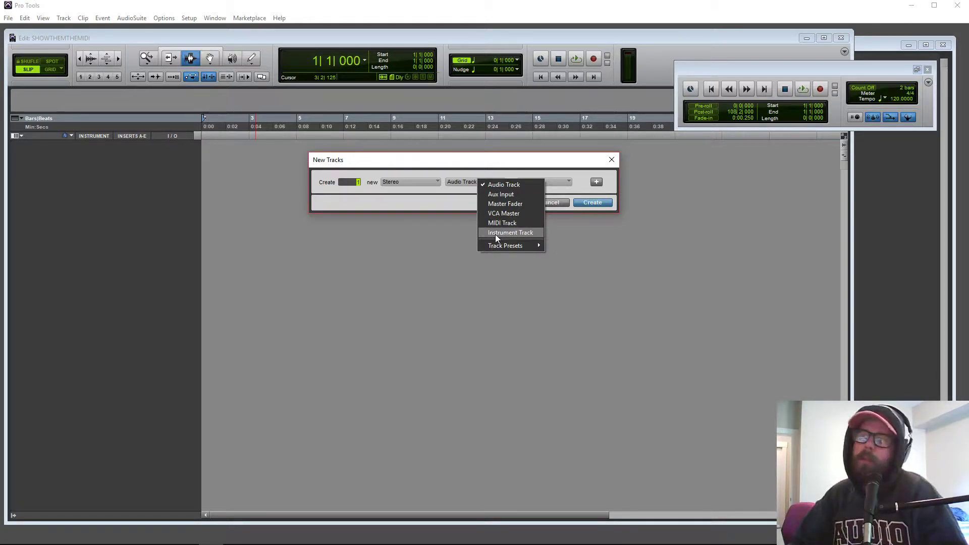
{"action": "left_click", "coordinate": [495, 234]}
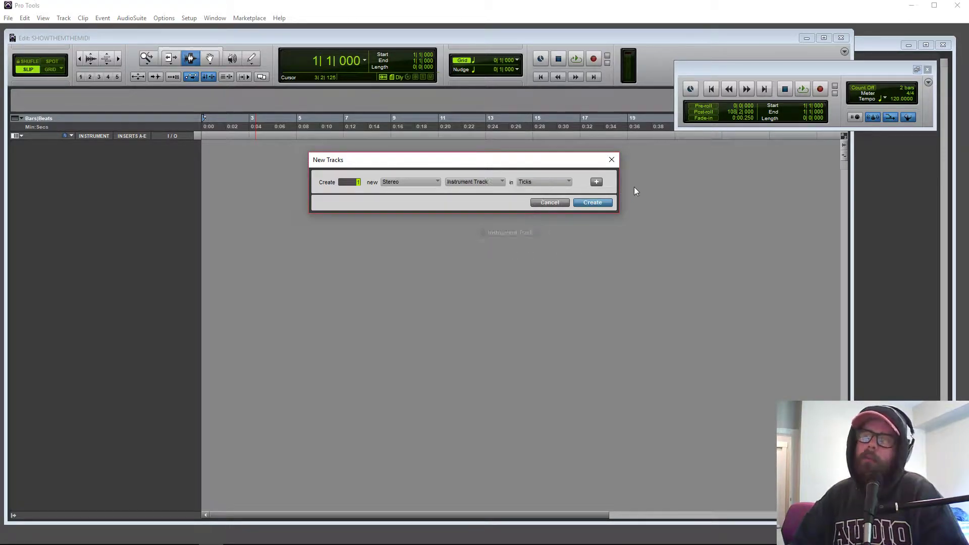
{"action": "left_click", "coordinate": [598, 203]}
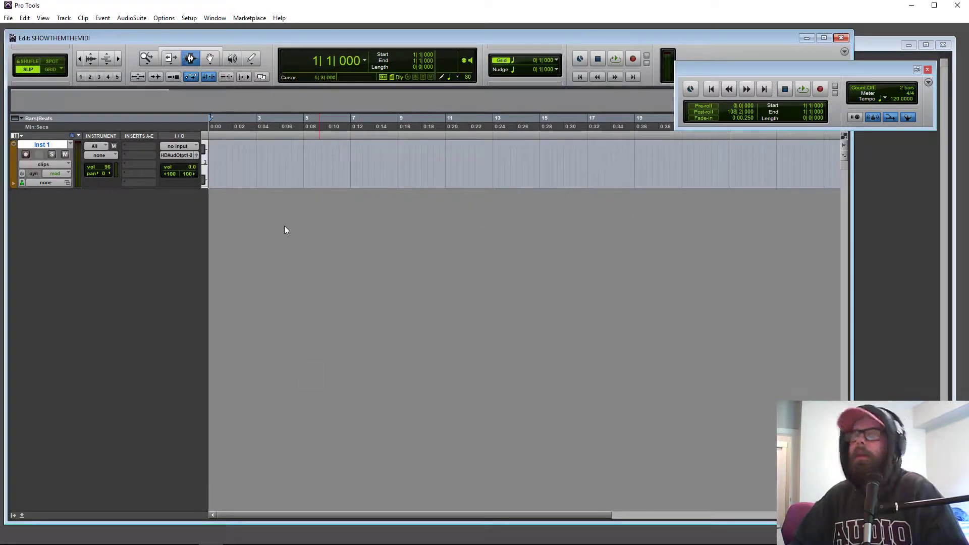
Insert the Mini Grand piano plug-in on Inst 1's insert A and record-arm the track
{"action": "left_click", "coordinate": [136, 144]}
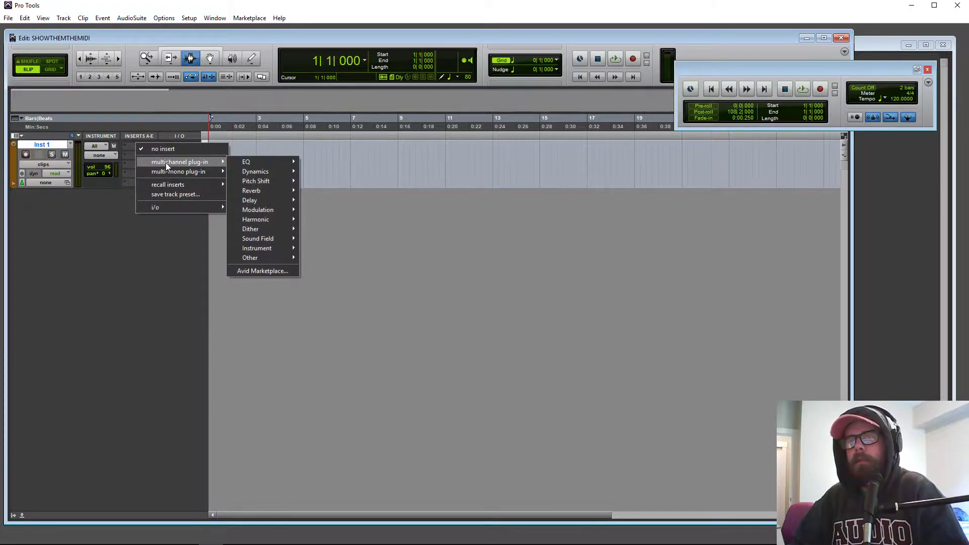
{"action": "mouse_move", "coordinate": [171, 162]}
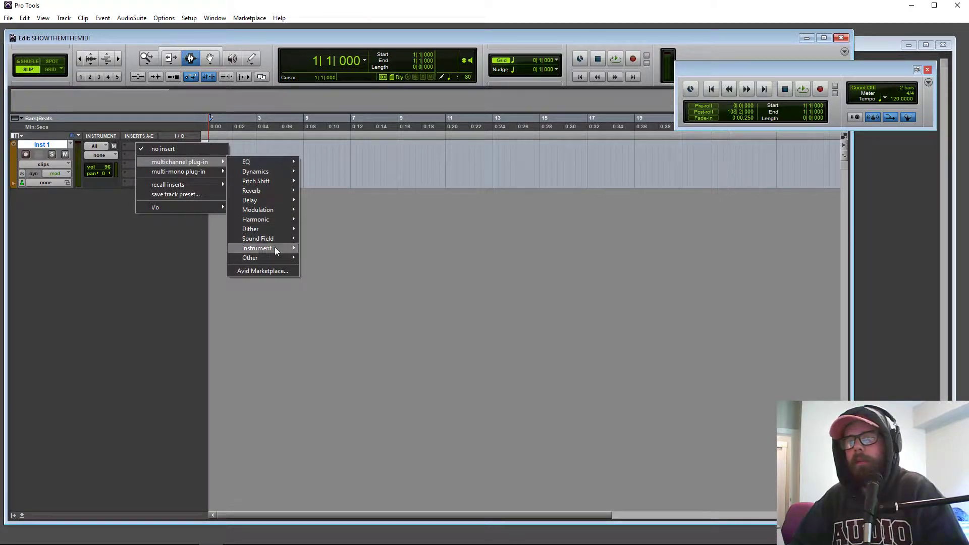
{"action": "mouse_move", "coordinate": [274, 247]}
{"action": "left_click", "coordinate": [339, 286]}
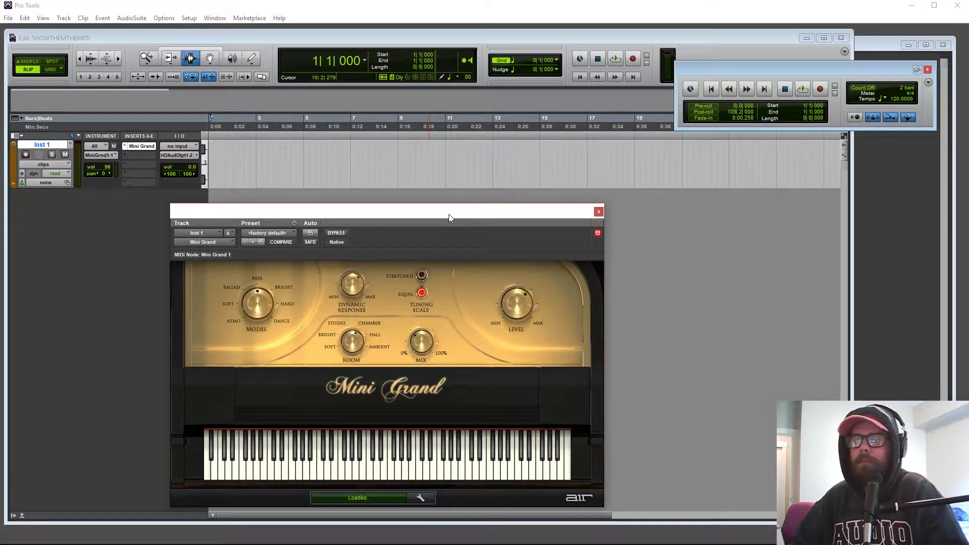
{"action": "left_click_drag", "start_coordinate": [449, 213], "coordinate": [396, 234]}
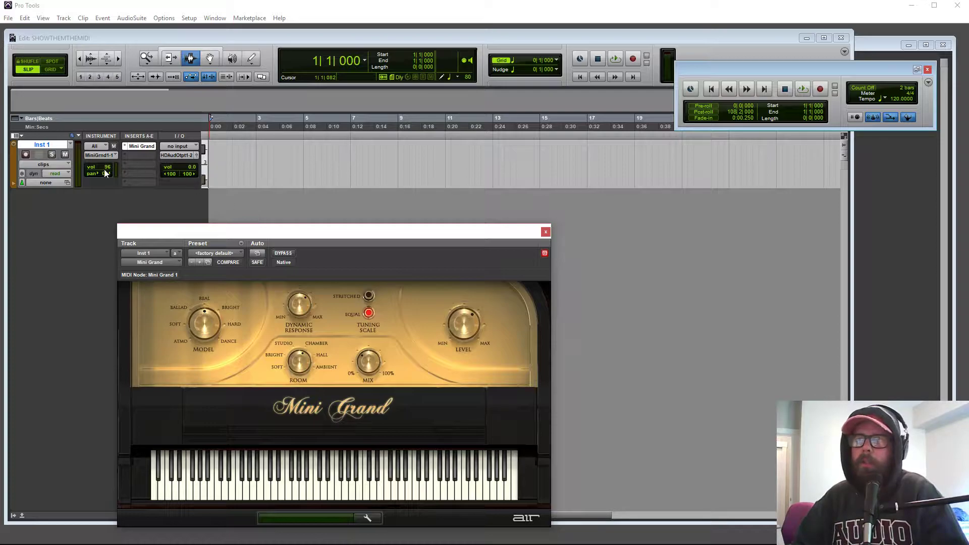
{"action": "left_click", "coordinate": [26, 155]}
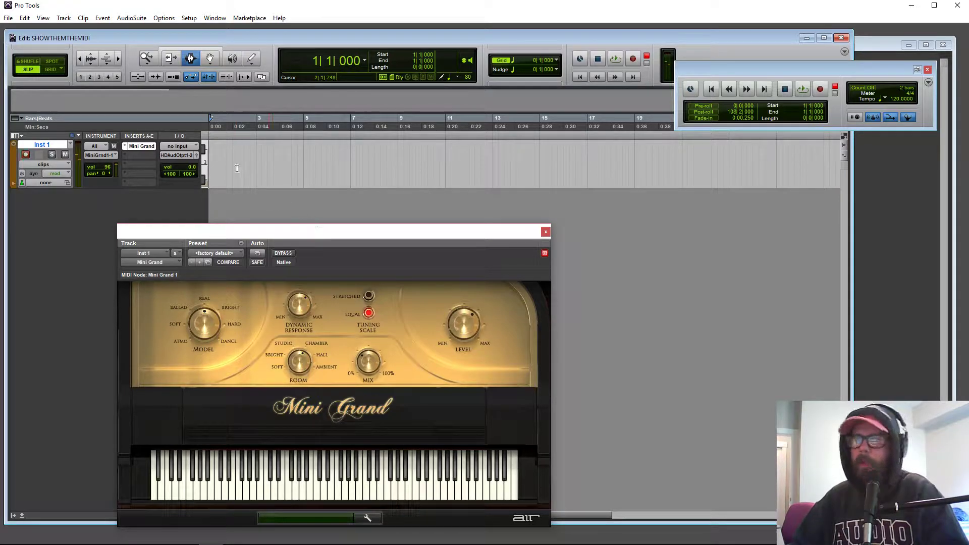
Show the Tempo ruler and add a Click track, enlarged to full height
{"action": "right_click", "coordinate": [110, 123]}
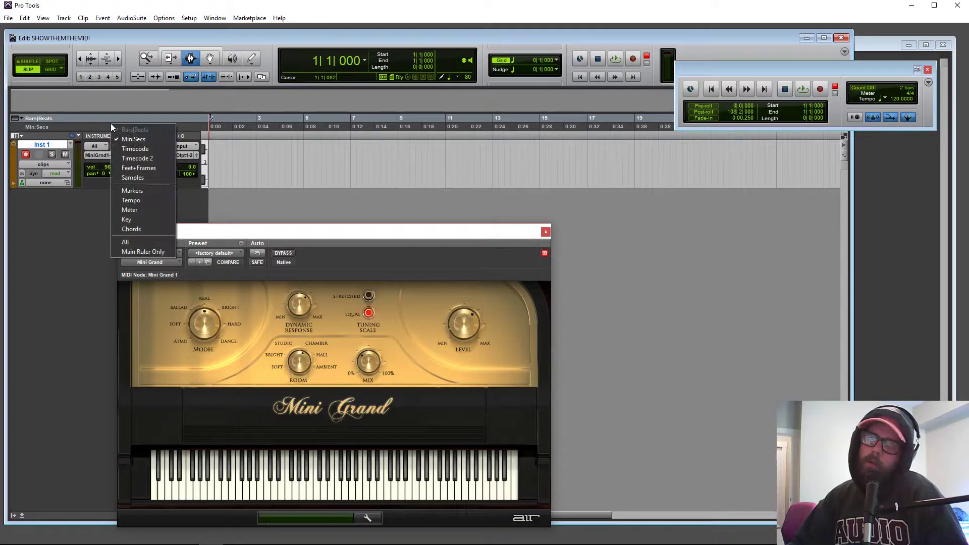
{"action": "left_click", "coordinate": [145, 199]}
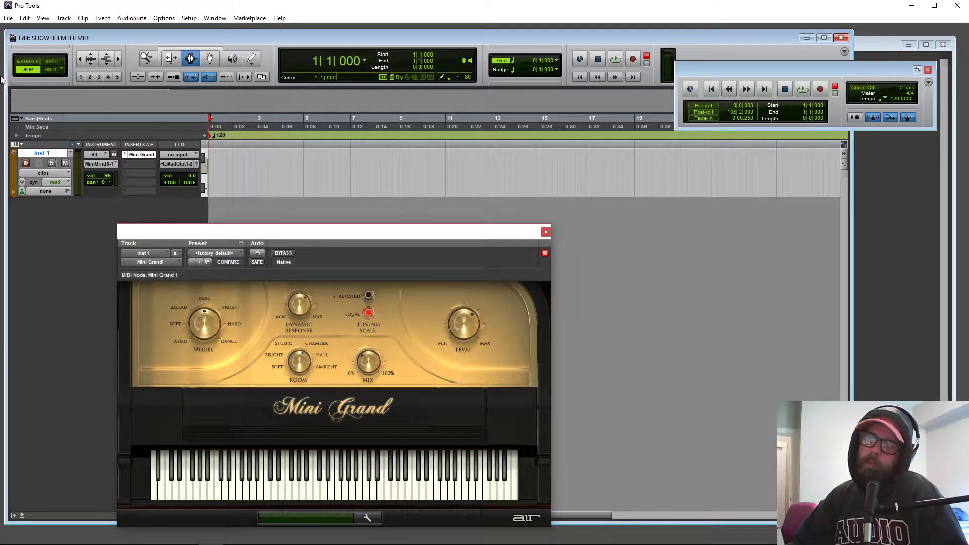
{"action": "left_click", "coordinate": [82, 18]}
{"action": "mouse_move", "coordinate": [63, 18]}
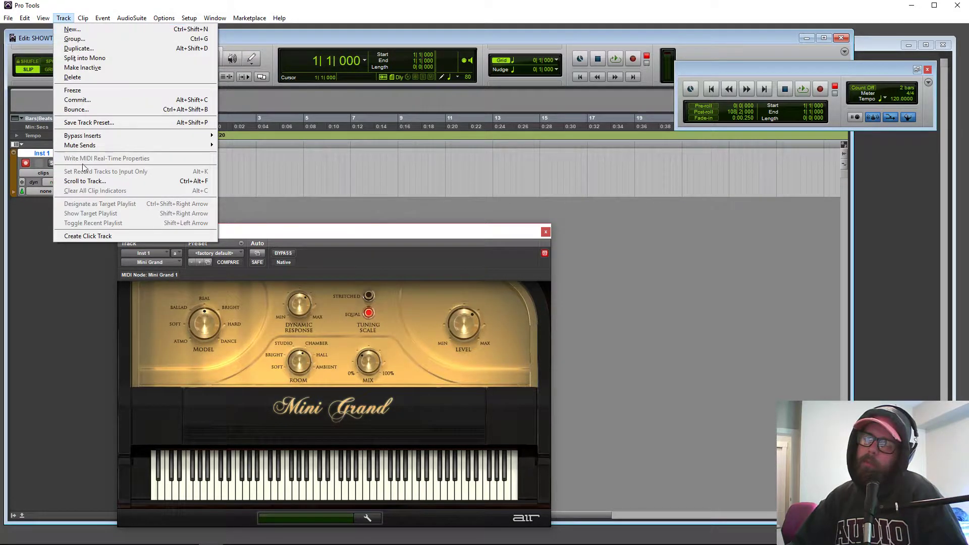
{"action": "left_click", "coordinate": [87, 236]}
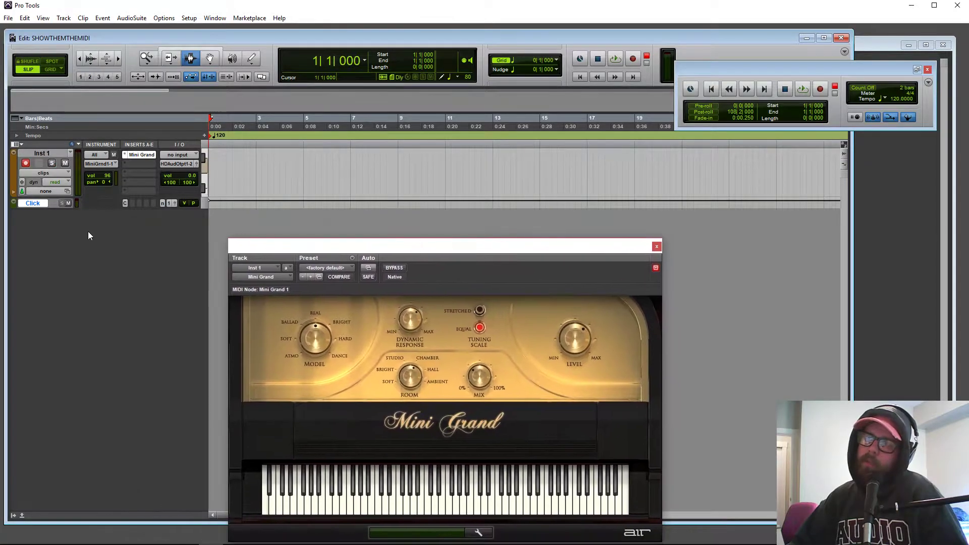
{"action": "left_click_drag", "start_coordinate": [80, 206], "coordinate": [85, 248]}
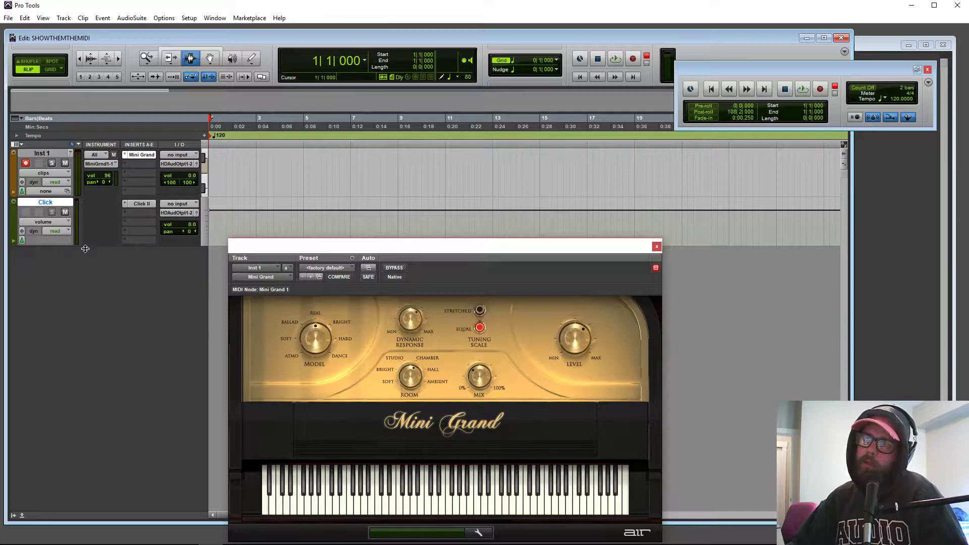
Adjust the session tempo to 120 BPM in the tempo change settings
{"action": "right_click", "coordinate": [119, 129]}
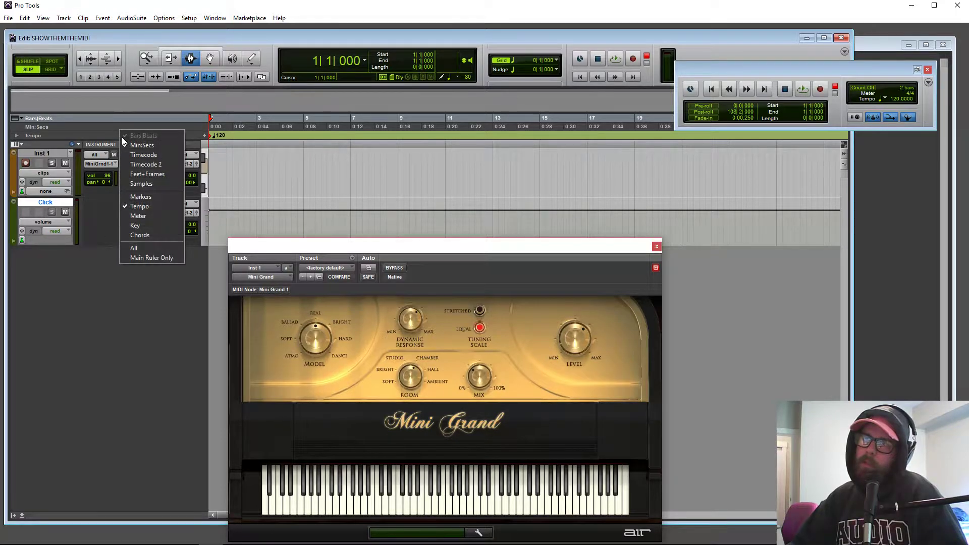
{"action": "left_click", "coordinate": [147, 339]}
{"action": "left_click", "coordinate": [205, 135]}
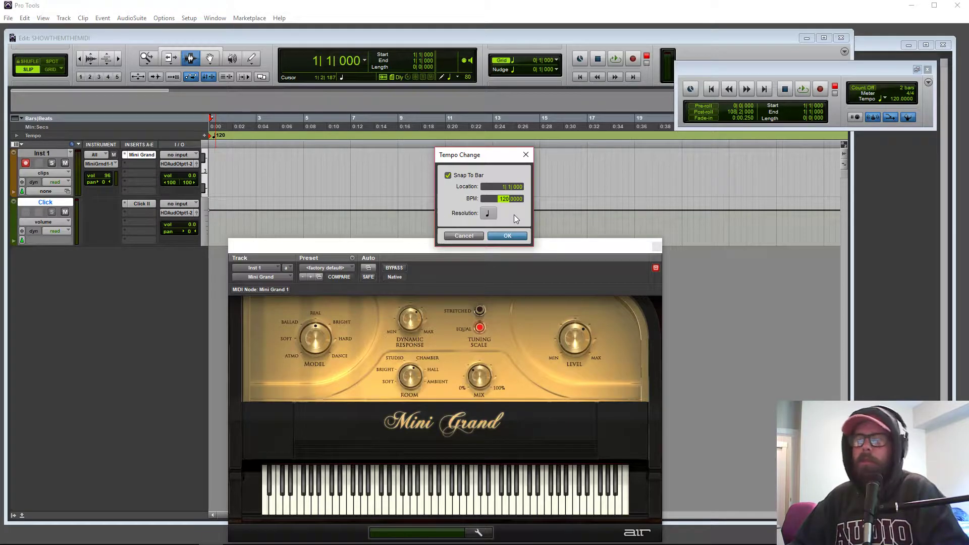
{"action": "key", "text": "Up"}
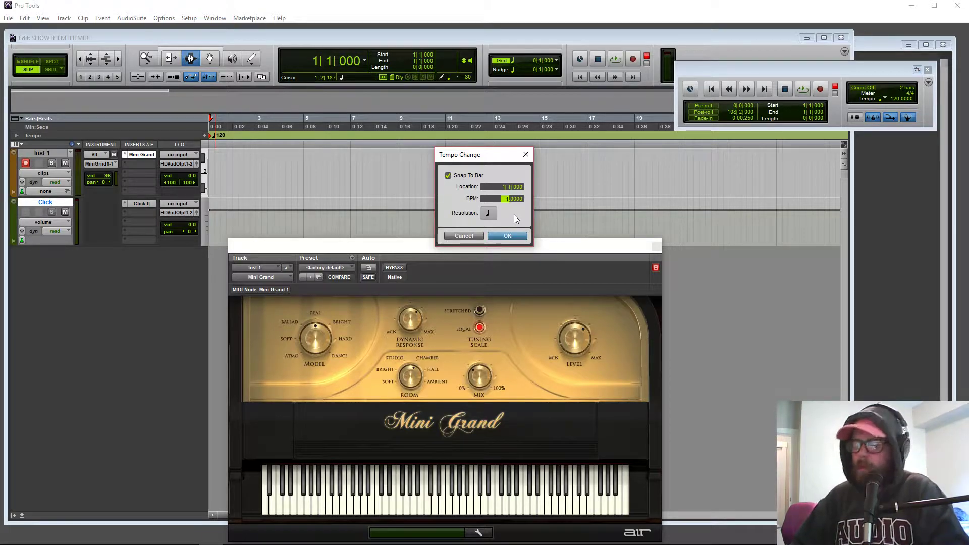
{"action": "left_click", "coordinate": [507, 236]}
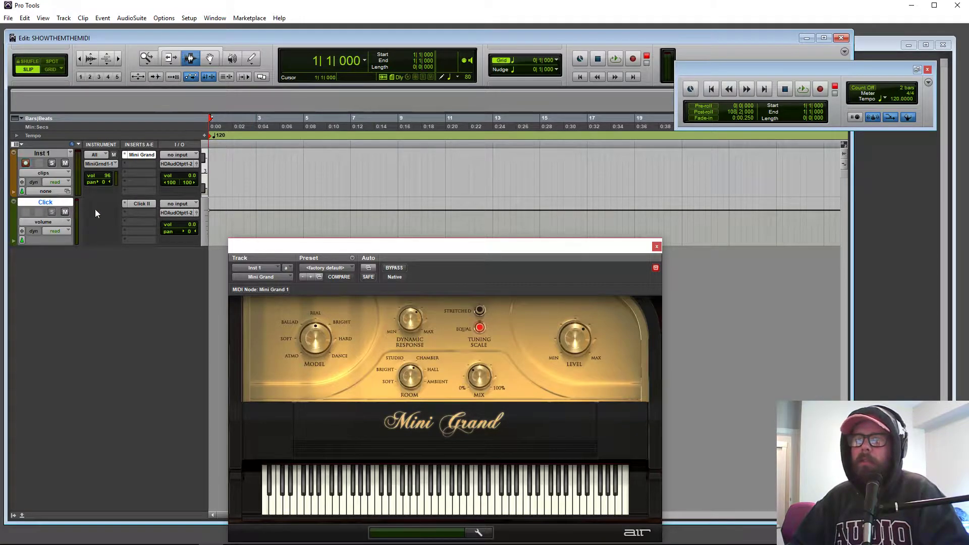
Play the session briefly, then open Time Operations on Change Meter with new meter 4/4
{"action": "left_click", "coordinate": [807, 90]}
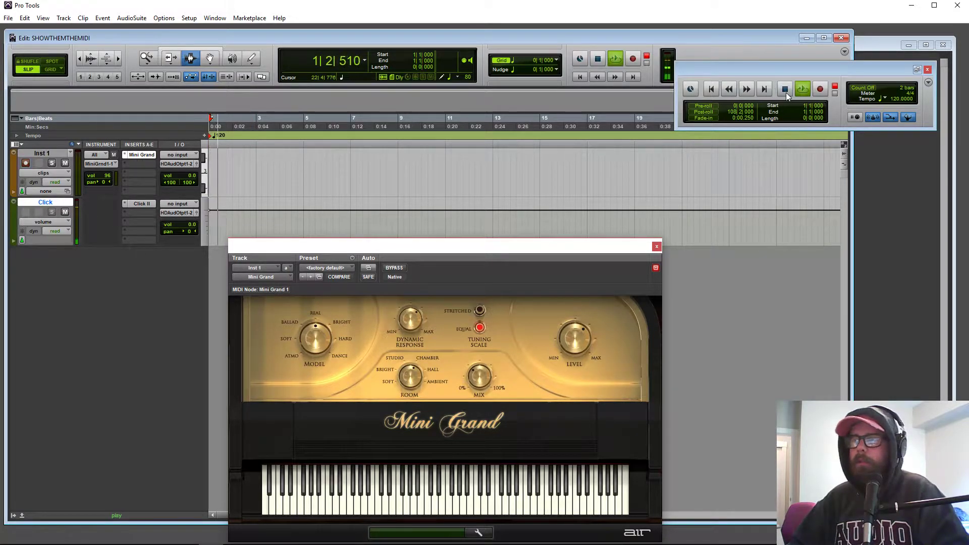
{"action": "left_click", "coordinate": [785, 91]}
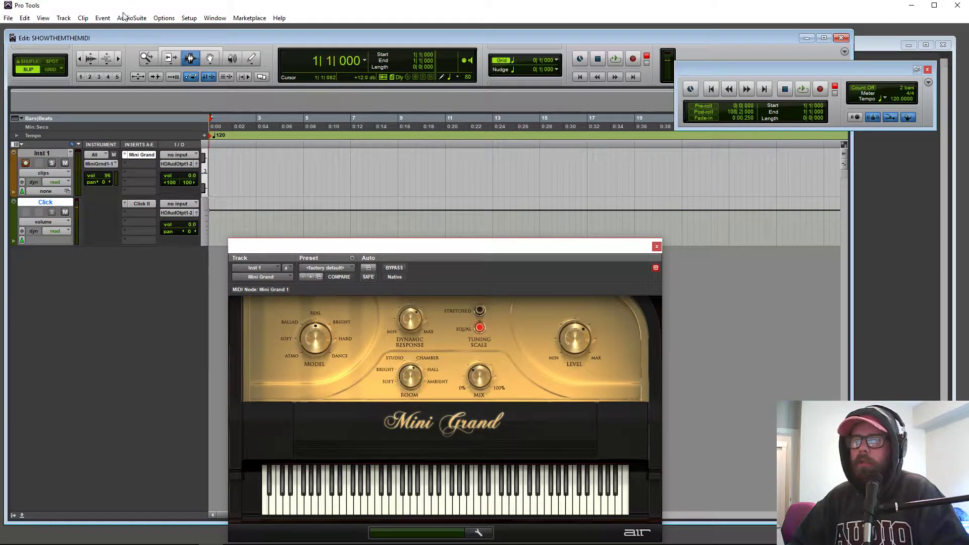
{"action": "left_click", "coordinate": [103, 19]}
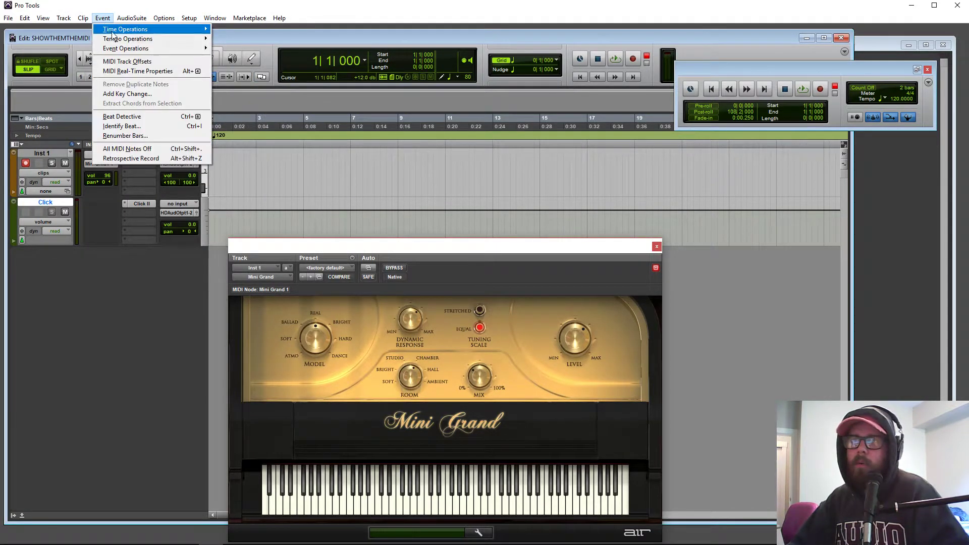
{"action": "mouse_move", "coordinate": [112, 30]}
{"action": "left_click", "coordinate": [242, 29]}
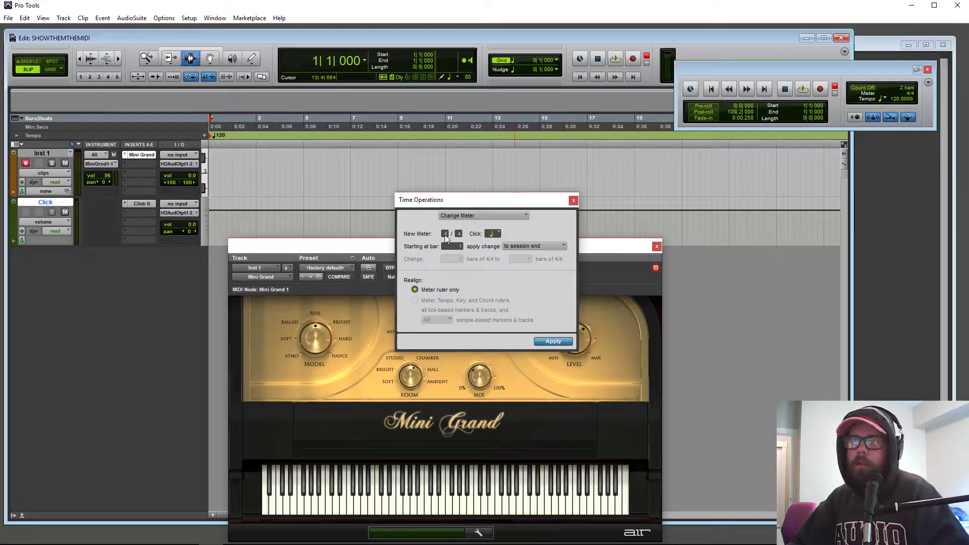
{"action": "type", "text": "3"}
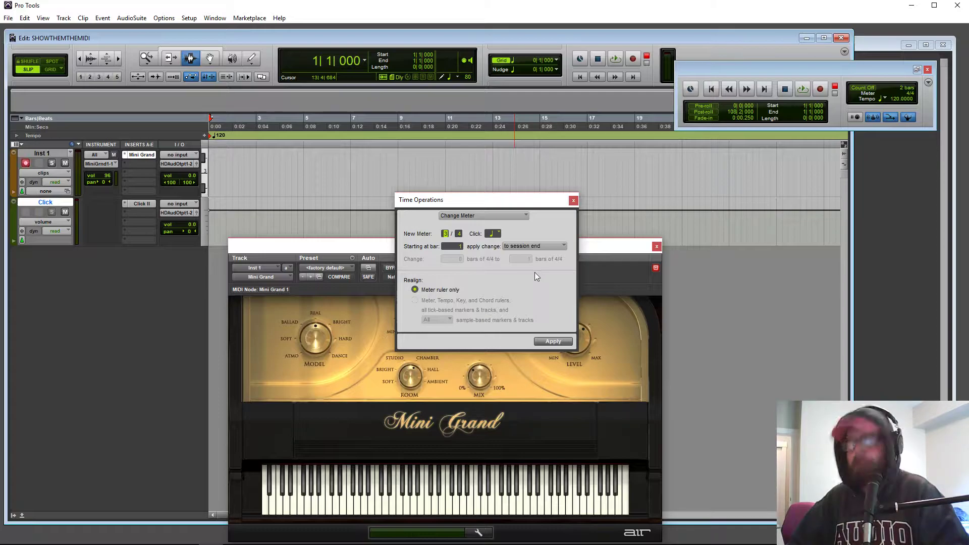
{"action": "type", "text": "4"}
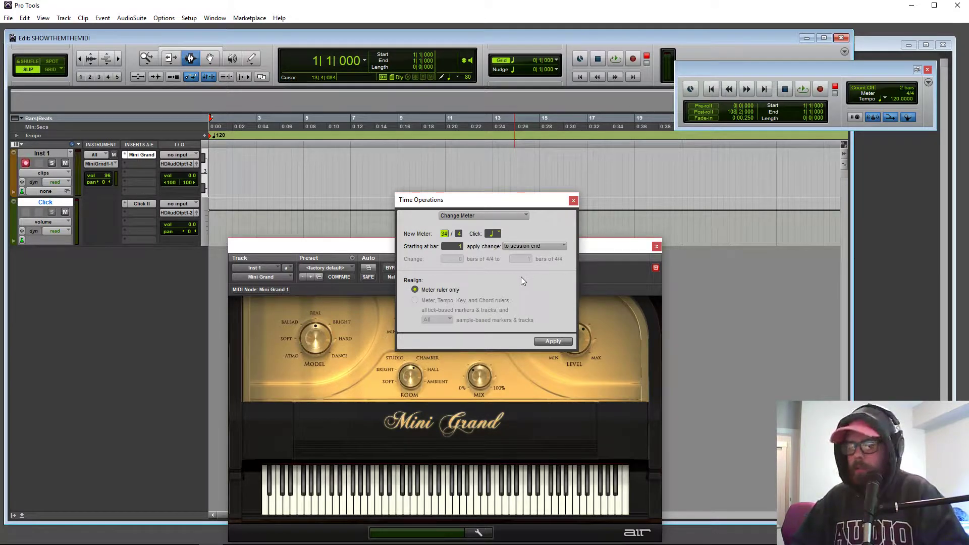
{"action": "key", "text": "BackSpace"}
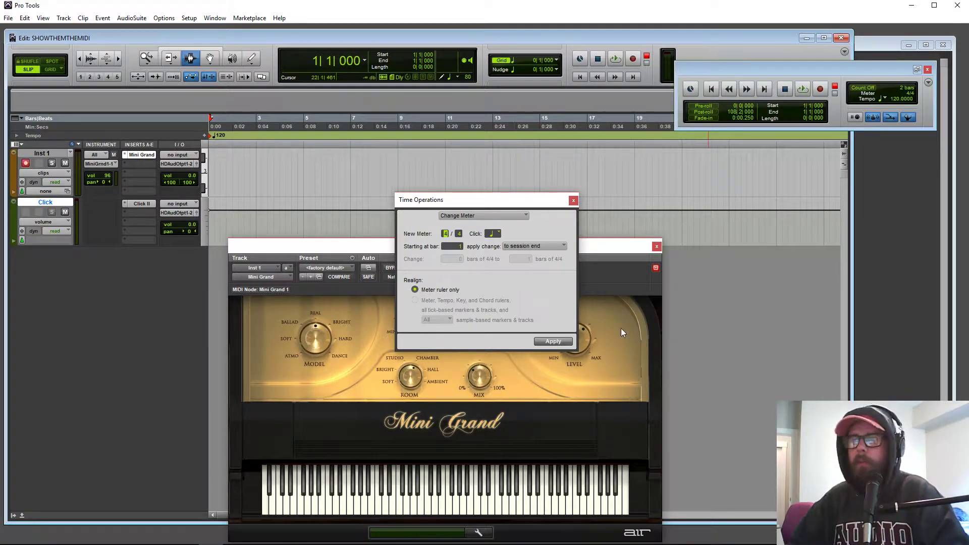
Close Time Operations, disarm recording, mute the Click track, and close the Mini Grand window
{"action": "left_click", "coordinate": [573, 201]}
{"action": "left_click", "coordinate": [802, 90]}
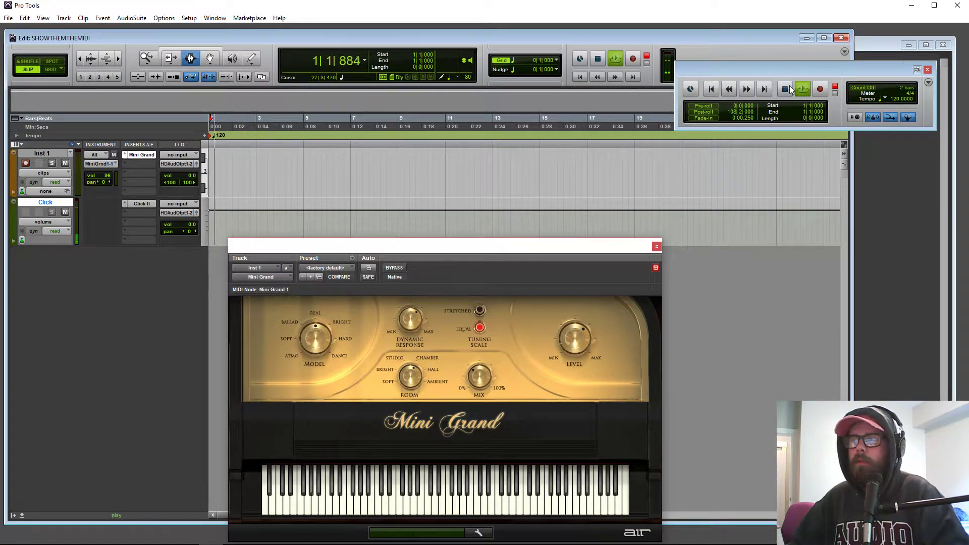
{"action": "key", "text": "space"}
{"action": "left_click_drag", "start_coordinate": [430, 248], "coordinate": [386, 230]}
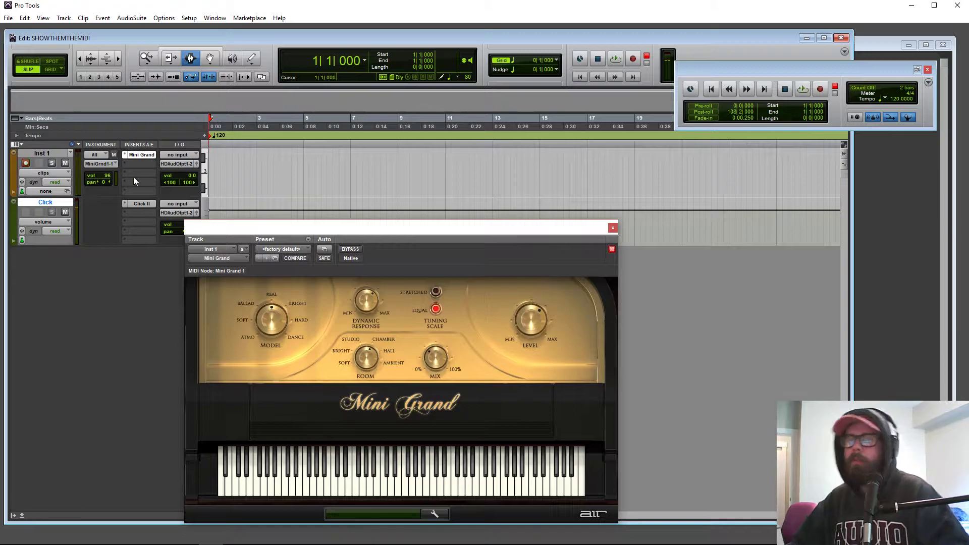
{"action": "left_click", "coordinate": [824, 90]}
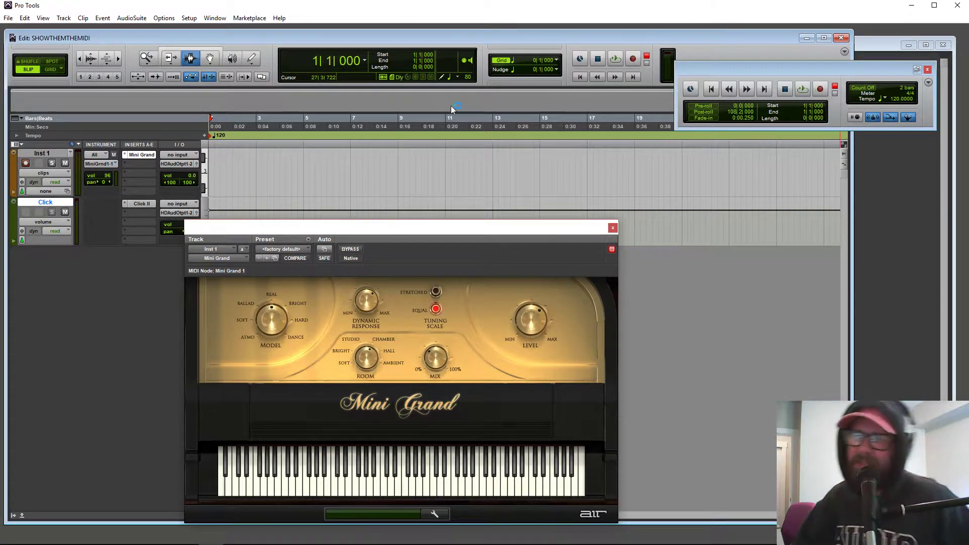
{"action": "left_click", "coordinate": [66, 212]}
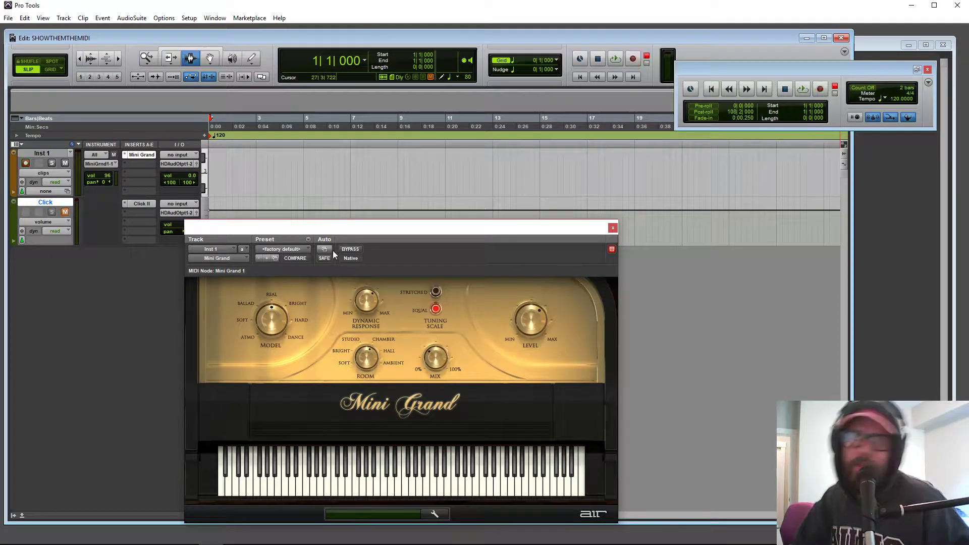
{"action": "left_click", "coordinate": [612, 230]}
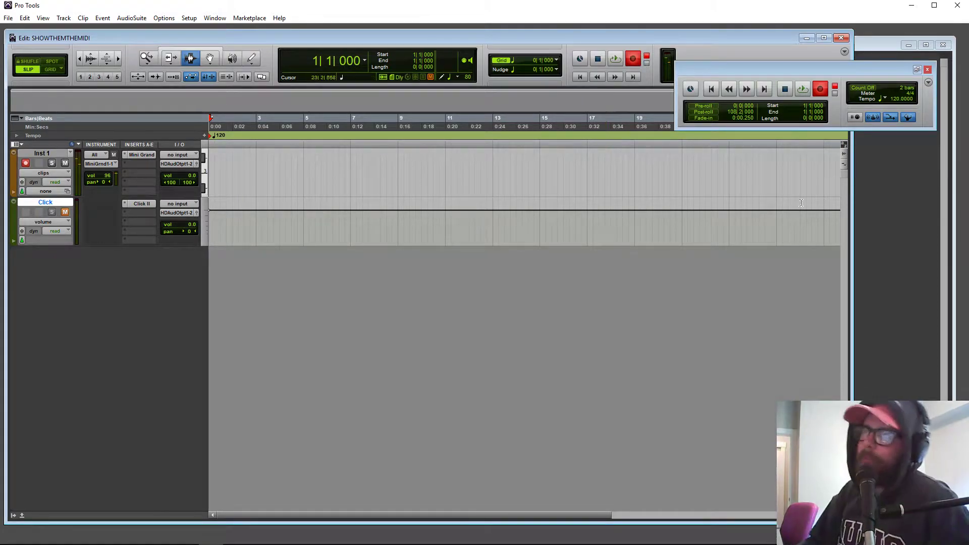
Record a roughly ten-bar piano take, Inst 1-02, onto Inst 1
{"action": "left_click", "coordinate": [801, 90]}
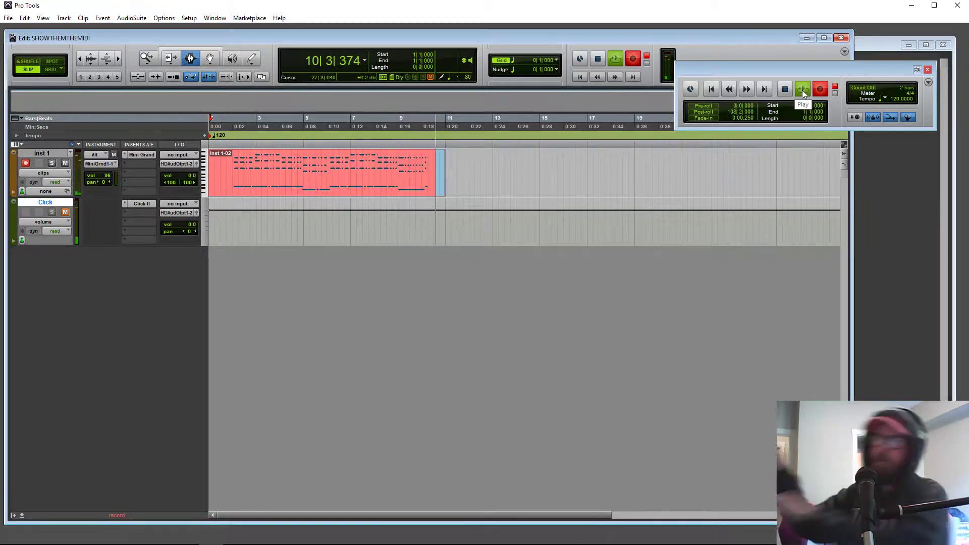
{"action": "left_click", "coordinate": [599, 58]}
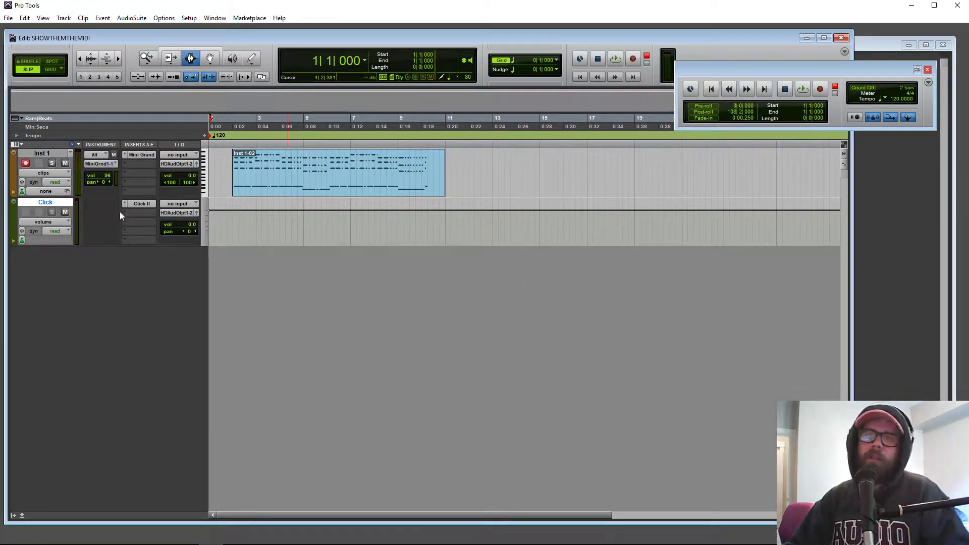
{"action": "left_click", "coordinate": [750, 88]}
{"action": "key", "text": "space"}
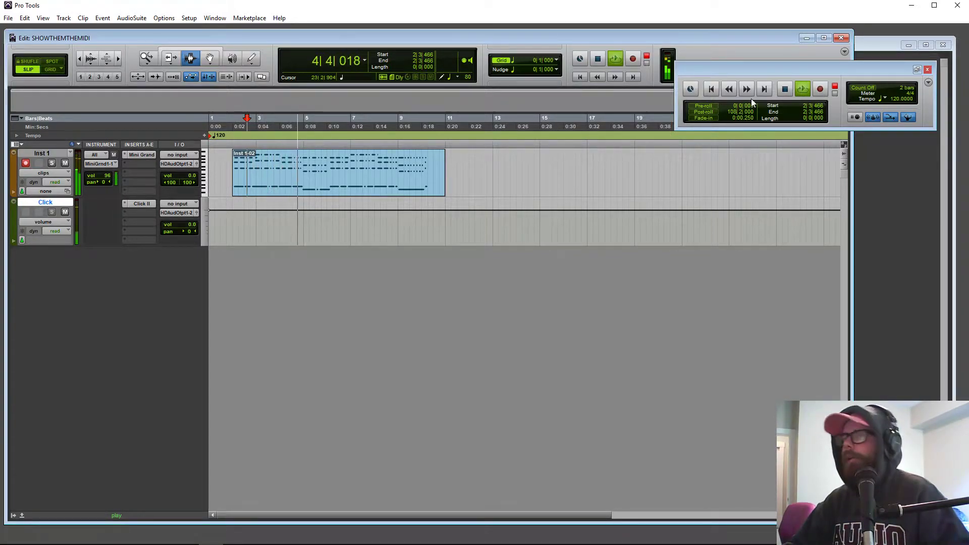
{"action": "left_click", "coordinate": [785, 89]}
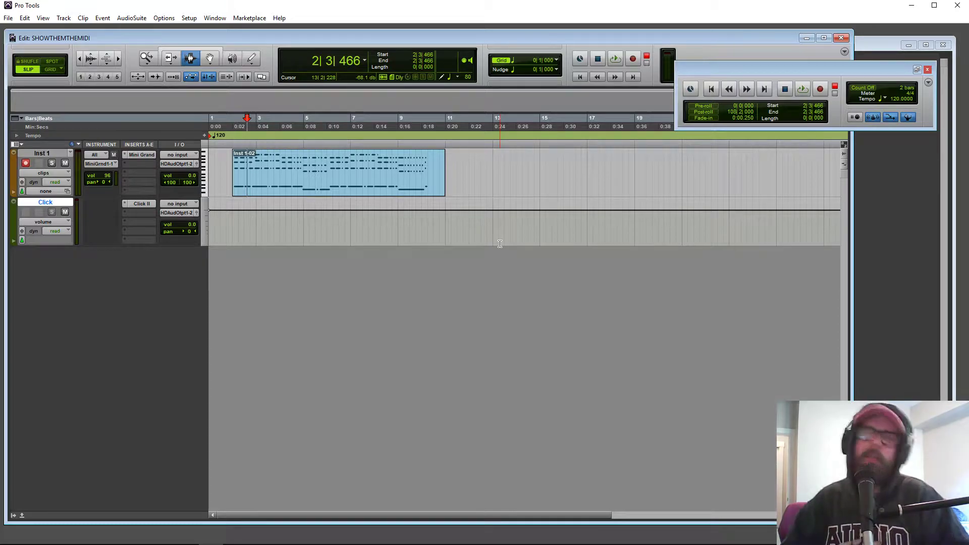
Enable real-time quantize on Inst 1 in MIDI Real-Time Properties, with a 1/4-note value
{"action": "left_click", "coordinate": [283, 181]}
{"action": "right_click", "coordinate": [282, 181]}
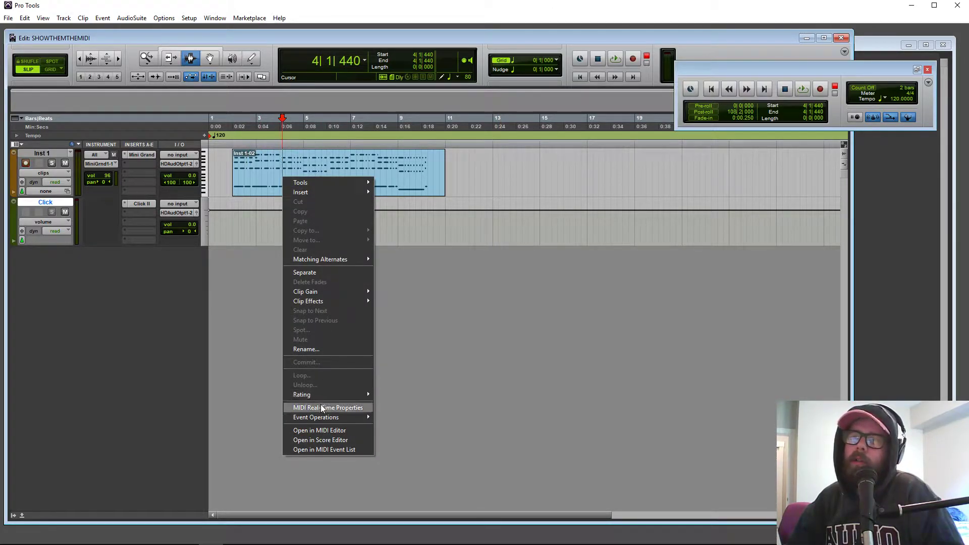
{"action": "left_click", "coordinate": [322, 408]}
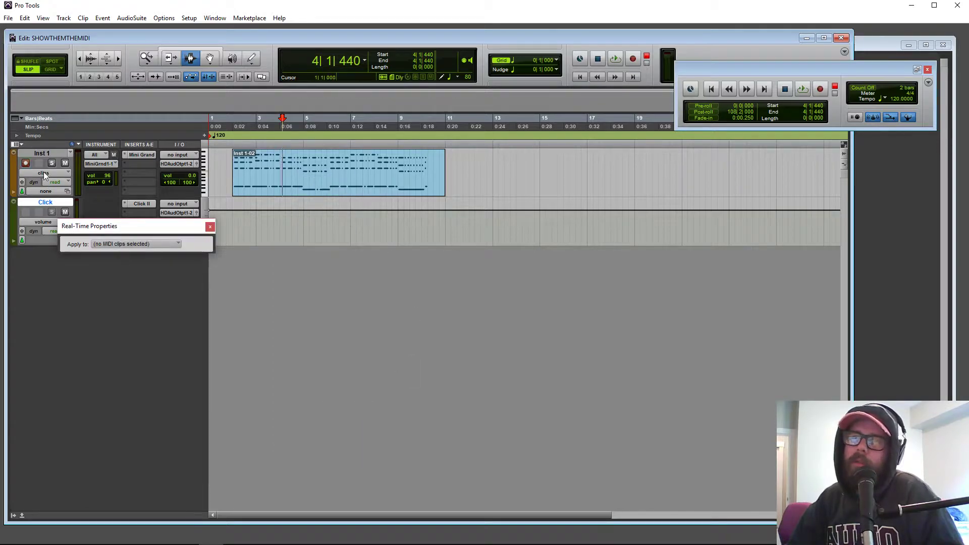
{"action": "left_click", "coordinate": [42, 154]}
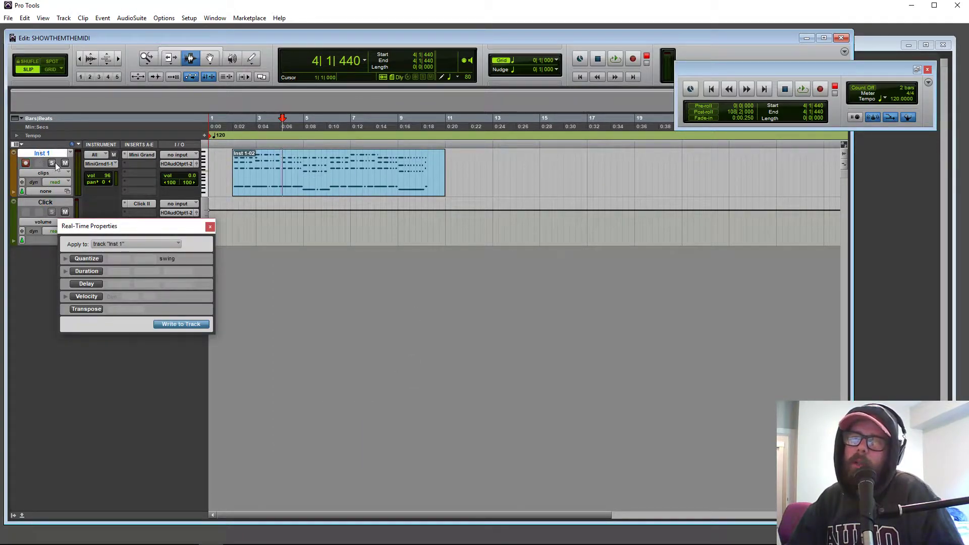
{"action": "left_click_drag", "start_coordinate": [111, 225], "coordinate": [99, 185]}
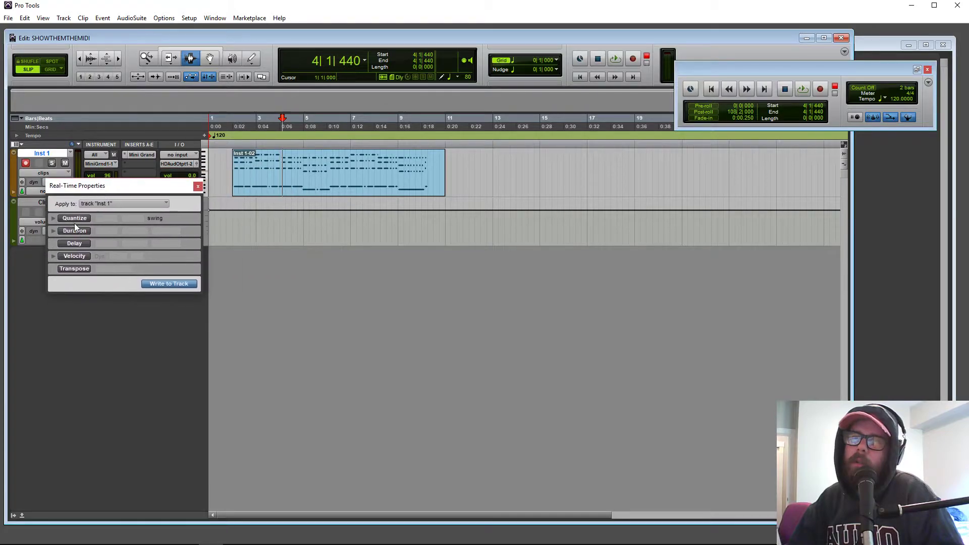
{"action": "left_click", "coordinate": [72, 219]}
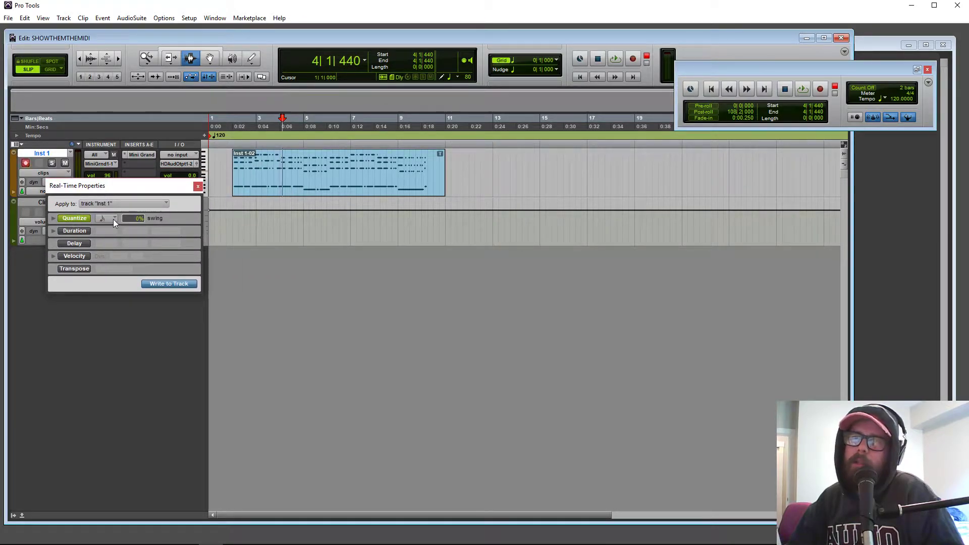
{"action": "left_click", "coordinate": [112, 220]}
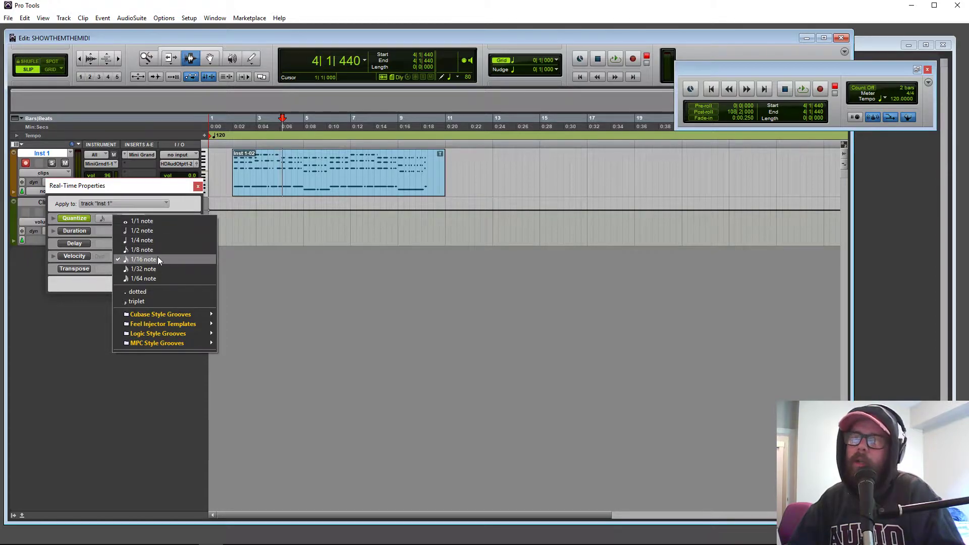
{"action": "left_click", "coordinate": [143, 278]}
{"action": "left_click", "coordinate": [107, 221]}
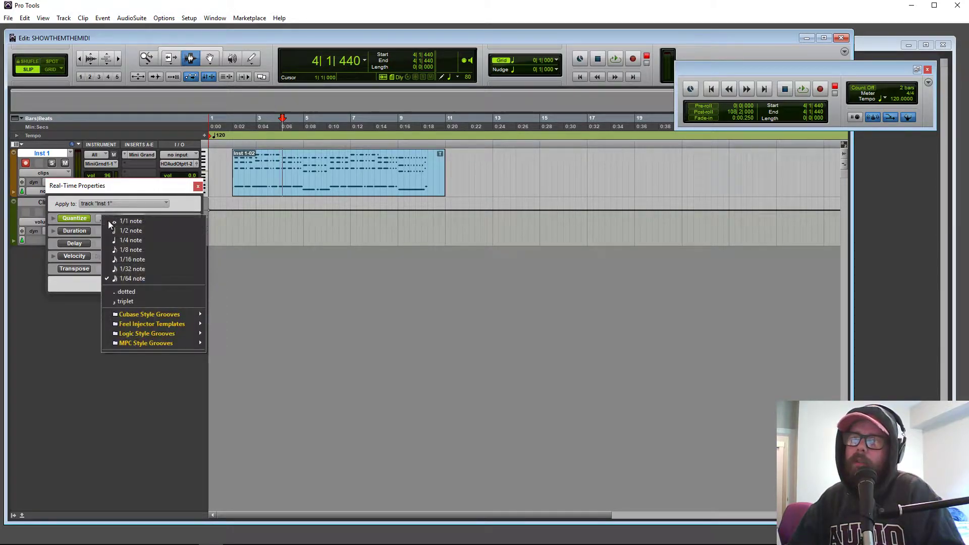
{"action": "left_click", "coordinate": [129, 239]}
Play the piano clip quantized, change the note value, and replay it to compare
{"action": "left_click_drag", "start_coordinate": [146, 185], "coordinate": [136, 284]}
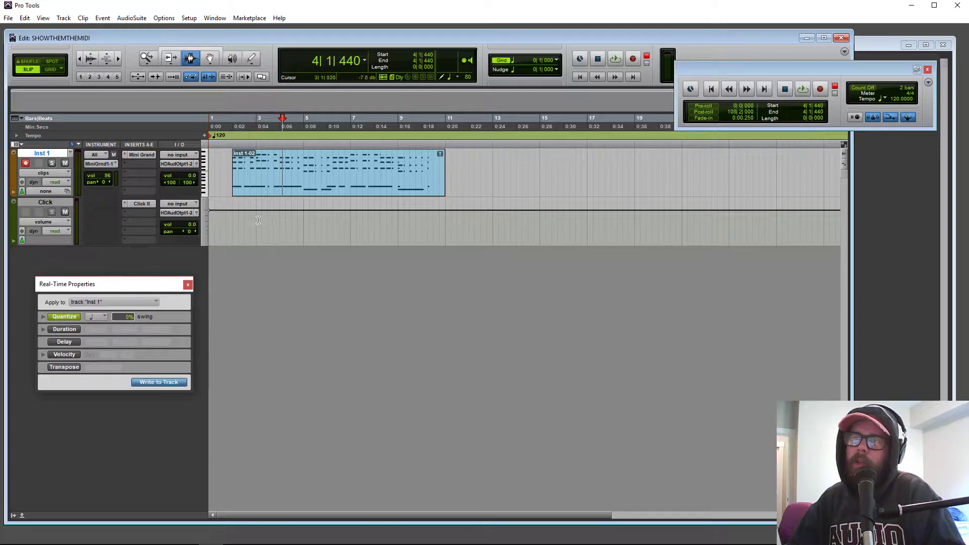
{"action": "left_click", "coordinate": [230, 171]}
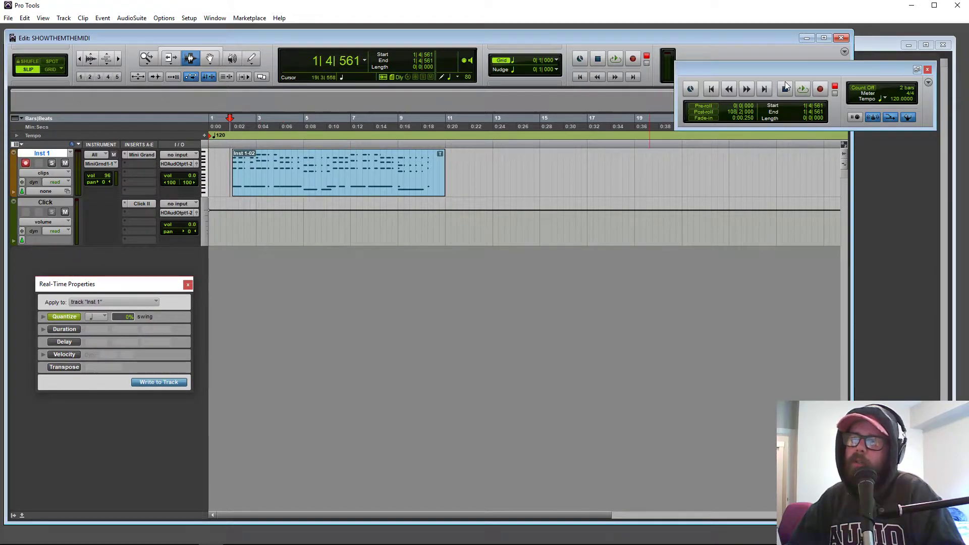
{"action": "left_click", "coordinate": [801, 90]}
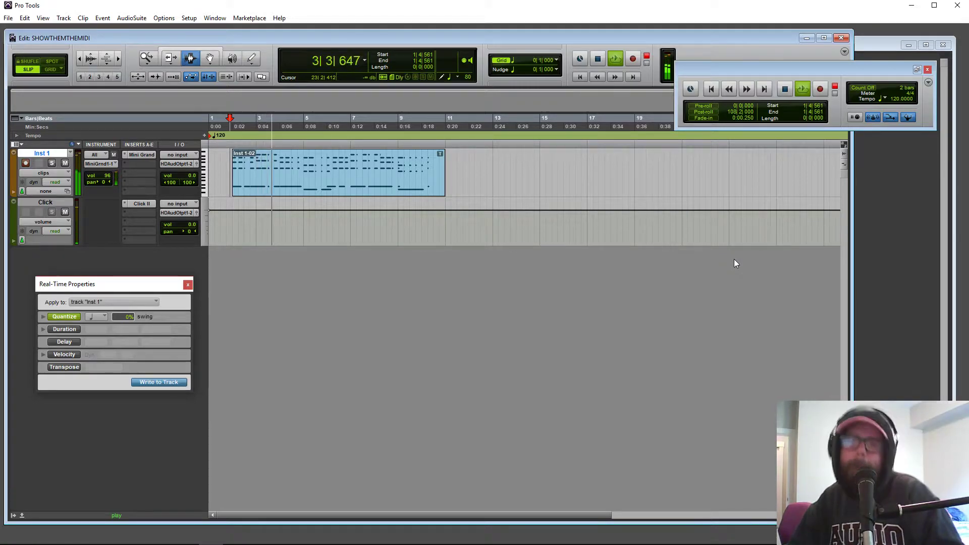
{"action": "left_click", "coordinate": [784, 89]}
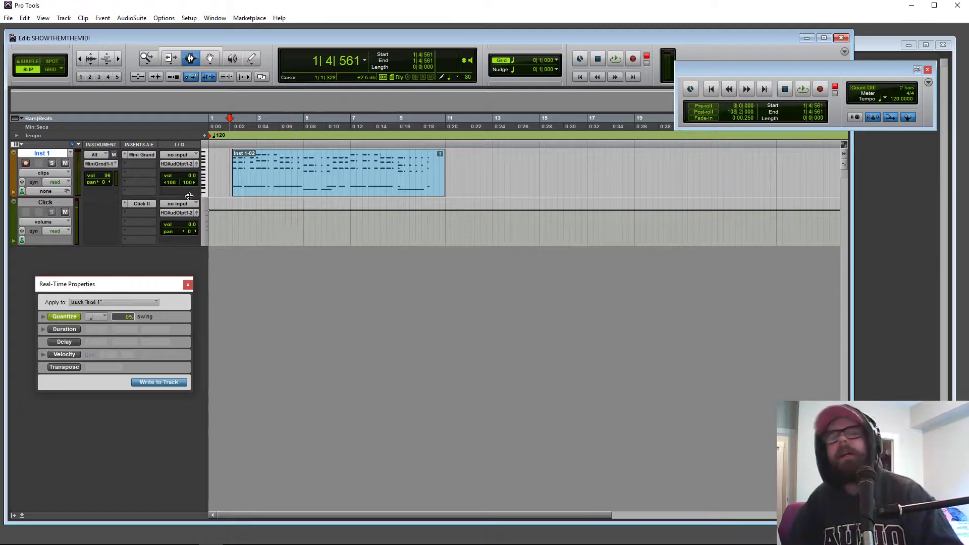
{"action": "left_click", "coordinate": [96, 316]}
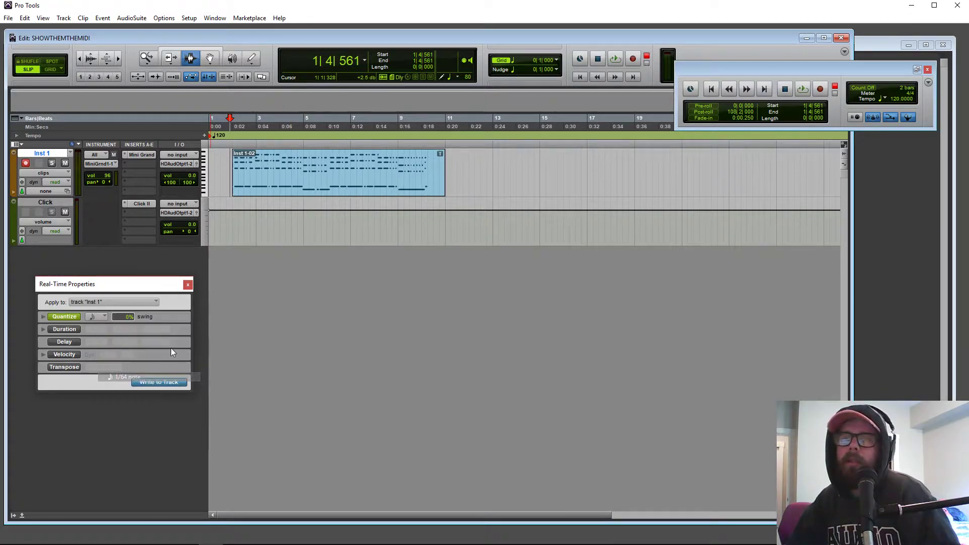
{"action": "left_click", "coordinate": [801, 90]}
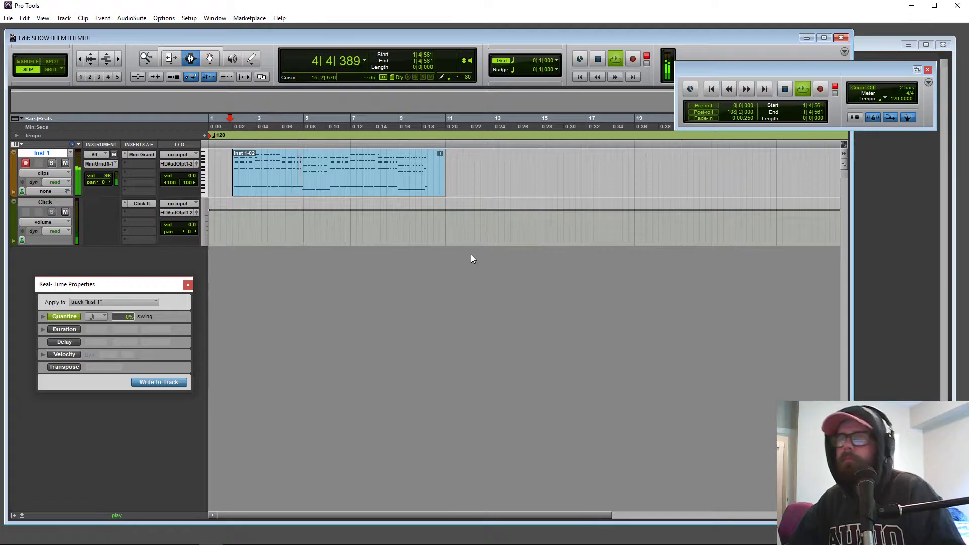
{"action": "left_click", "coordinate": [785, 90]}
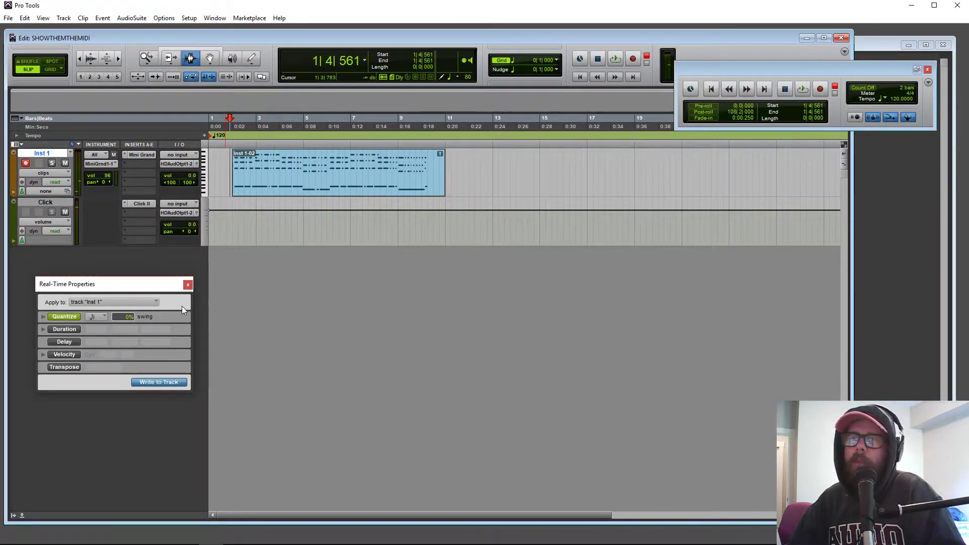
{"action": "left_click", "coordinate": [251, 178]}
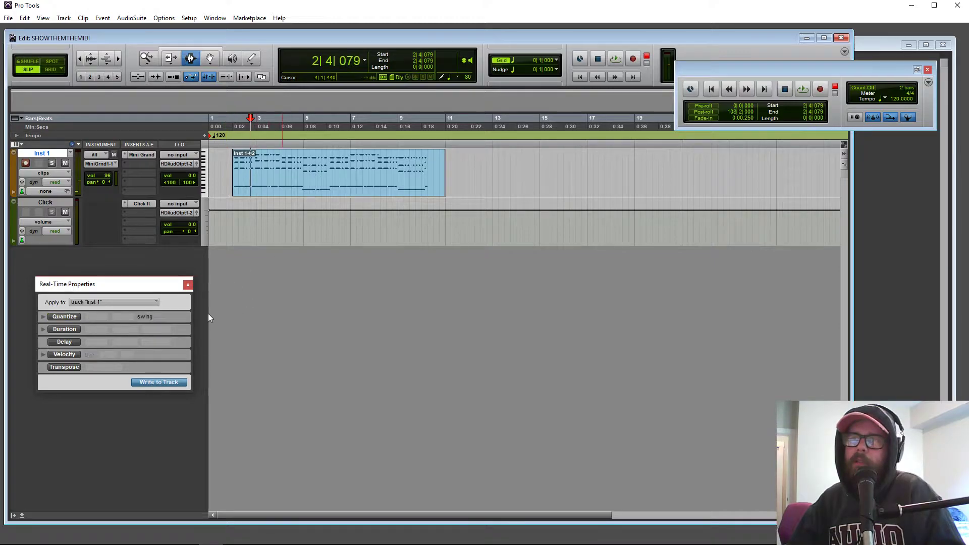
Close the Real-Time Properties panel and bring up the Inst 1-02 clip's context menu
{"action": "left_click", "coordinate": [189, 282]}
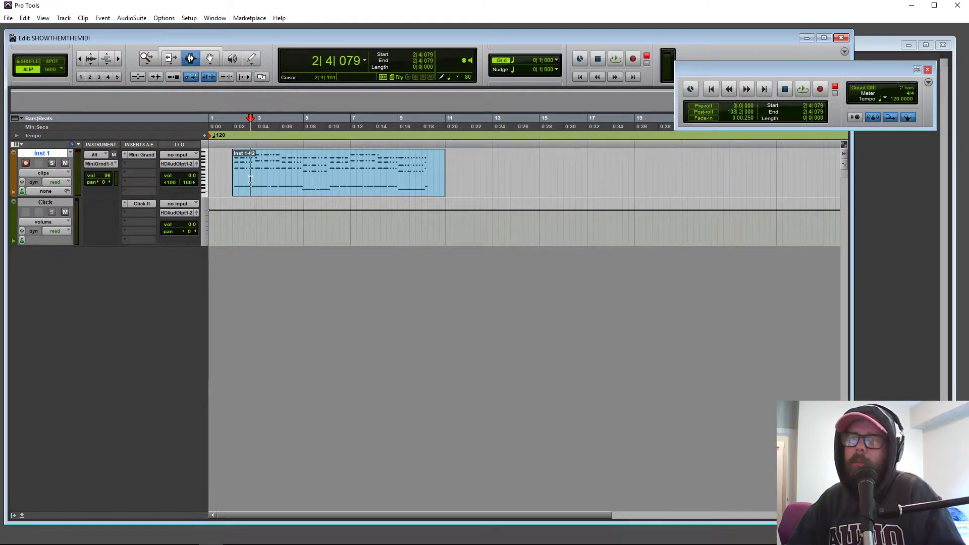
{"action": "left_click_drag", "start_coordinate": [231, 166], "coordinate": [505, 179]}
{"action": "left_click", "coordinate": [474, 169]}
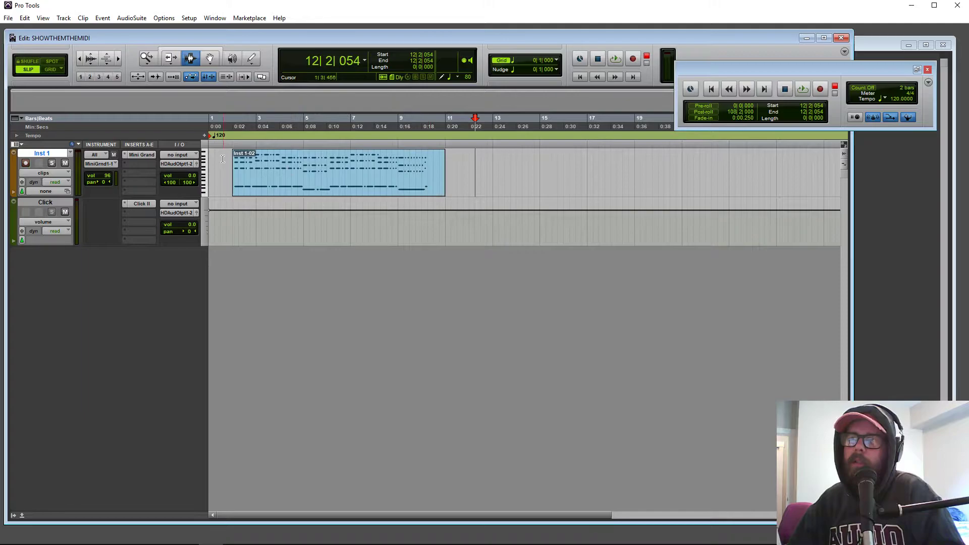
{"action": "left_click", "coordinate": [229, 176]}
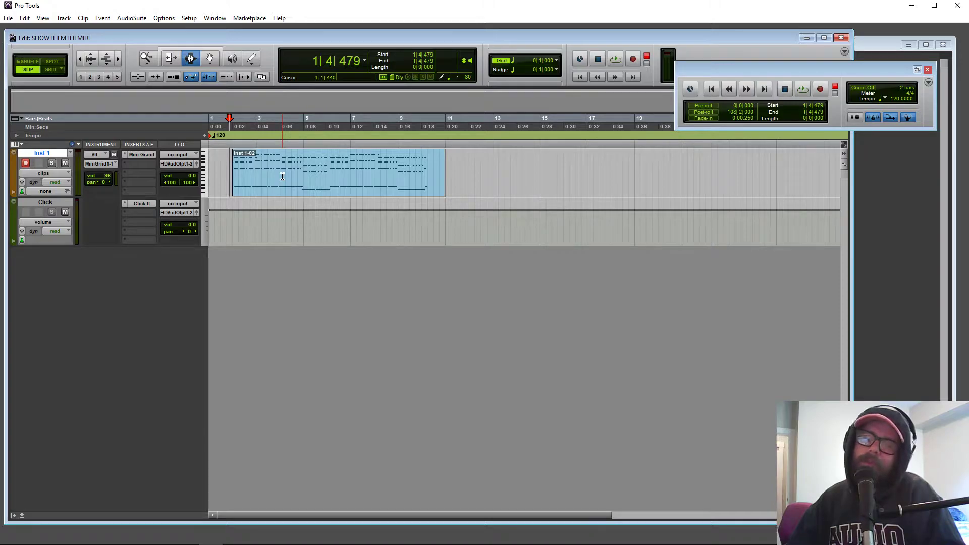
{"action": "right_click", "coordinate": [287, 175]}
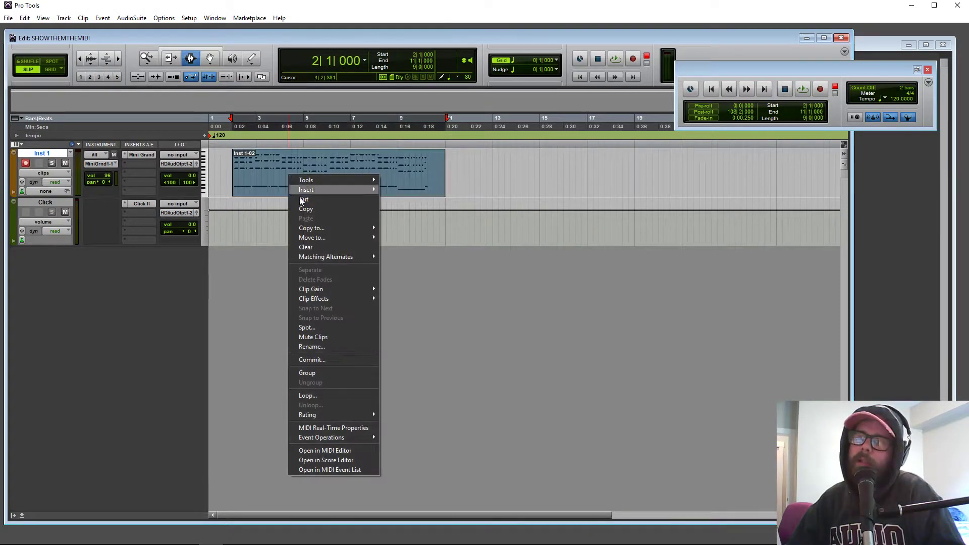
{"action": "left_click", "coordinate": [325, 450]}
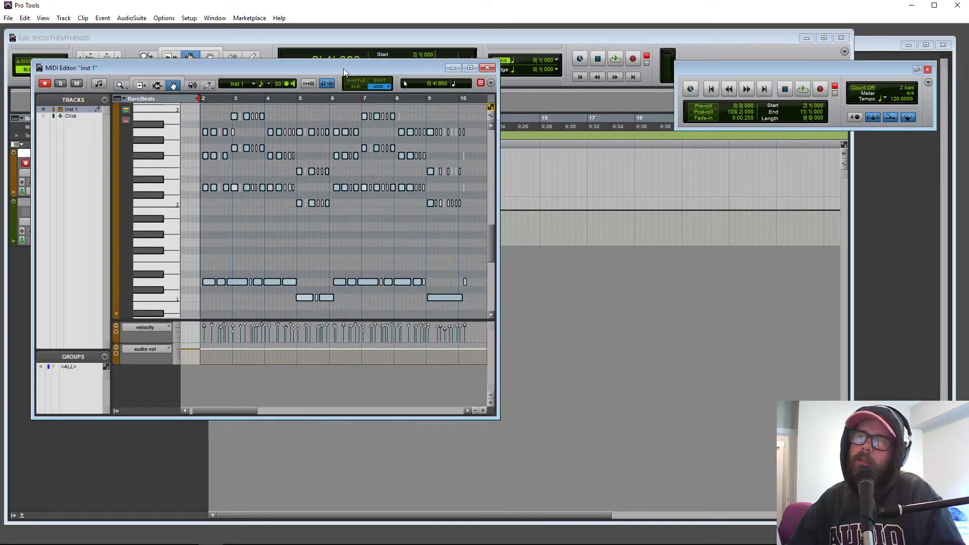
{"action": "left_click_drag", "start_coordinate": [343, 68], "coordinate": [386, 83]}
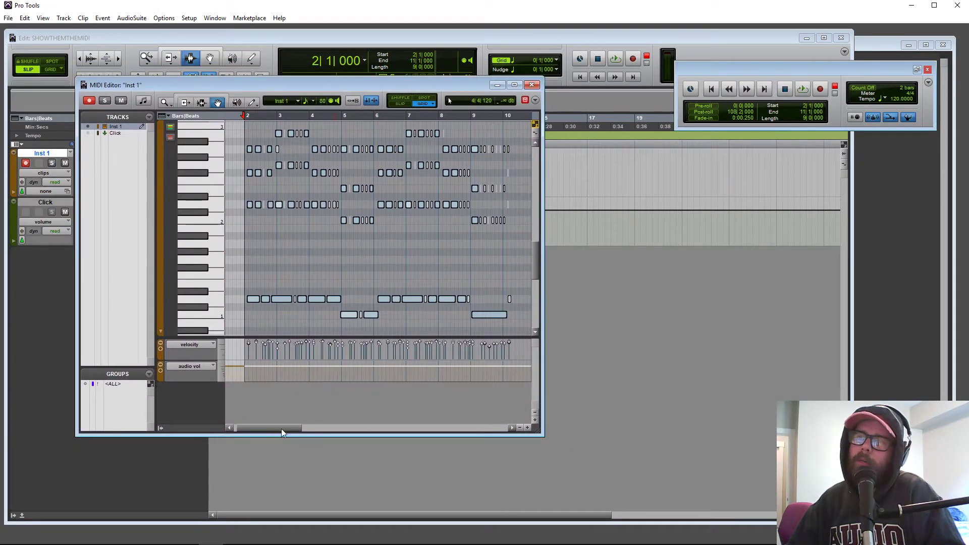
{"action": "mouse_move", "coordinate": [281, 428]}
{"action": "left_mouse_down"}
{"action": "mouse_move", "coordinate": [298, 427]}
{"action": "mouse_move", "coordinate": [276, 431]}
{"action": "left_mouse_up"}
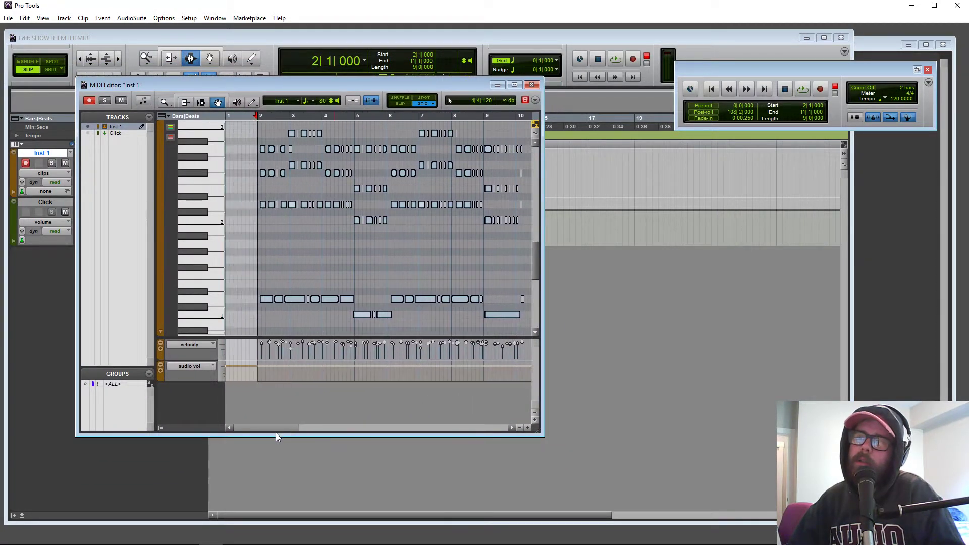
{"action": "left_click", "coordinate": [201, 103]}
{"action": "left_click", "coordinate": [313, 289]}
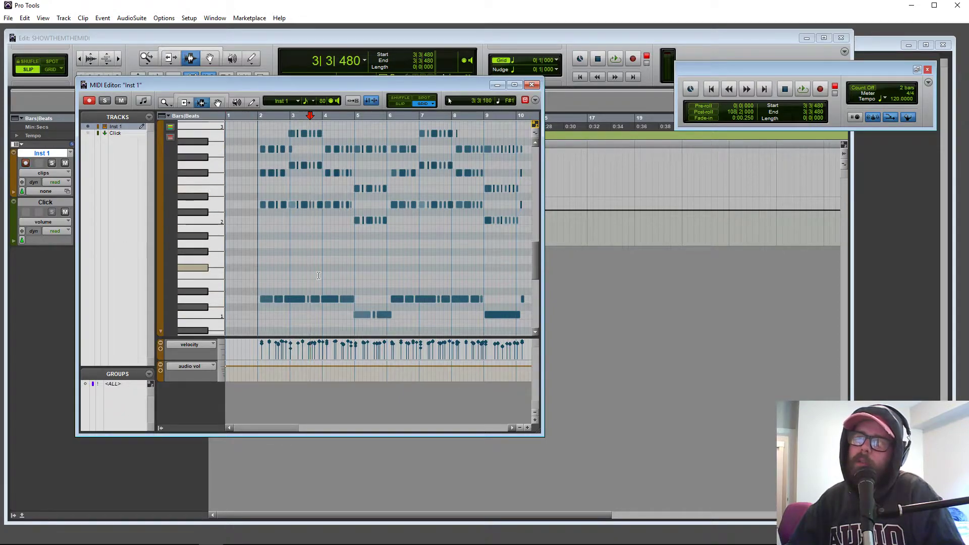
{"action": "mouse_move", "coordinate": [536, 267]}
{"action": "left_mouse_down"}
{"action": "mouse_move", "coordinate": [538, 283]}
{"action": "mouse_move", "coordinate": [535, 265]}
{"action": "left_mouse_up"}
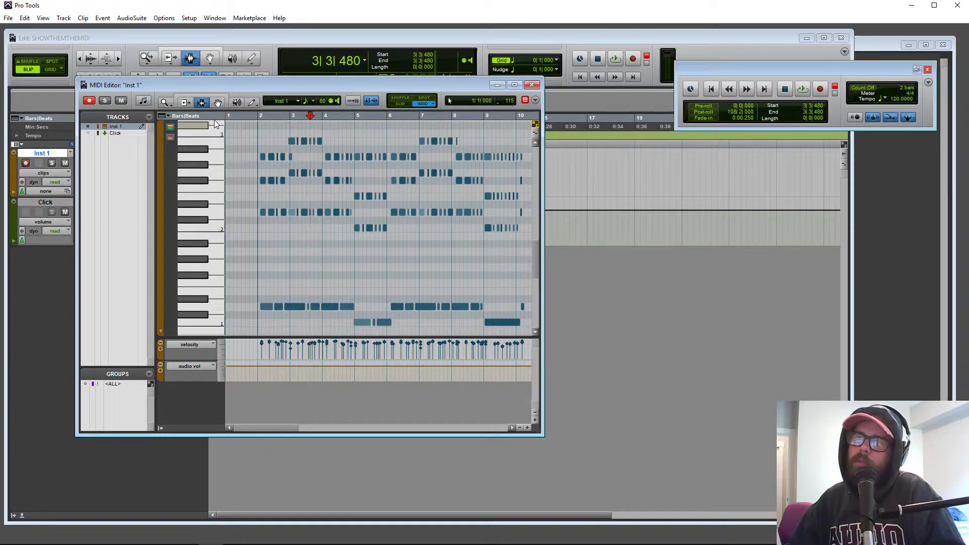
{"action": "scroll", "coordinate": [538, 256], "scroll_direction": "down", "scroll_amount": 1}
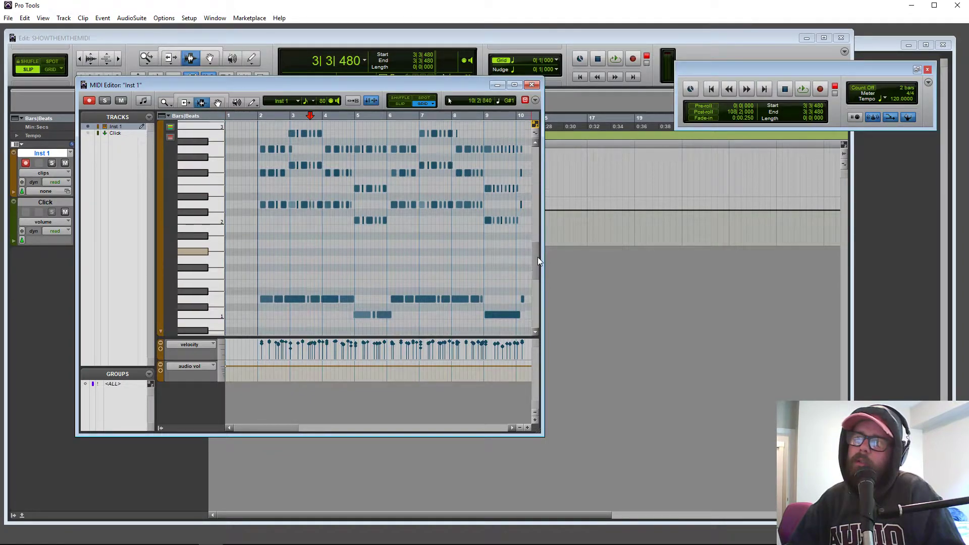
With the Grabber, raise the low notes near bars 2, 6 and 8 by a couple of semitones
{"action": "left_click", "coordinate": [218, 103]}
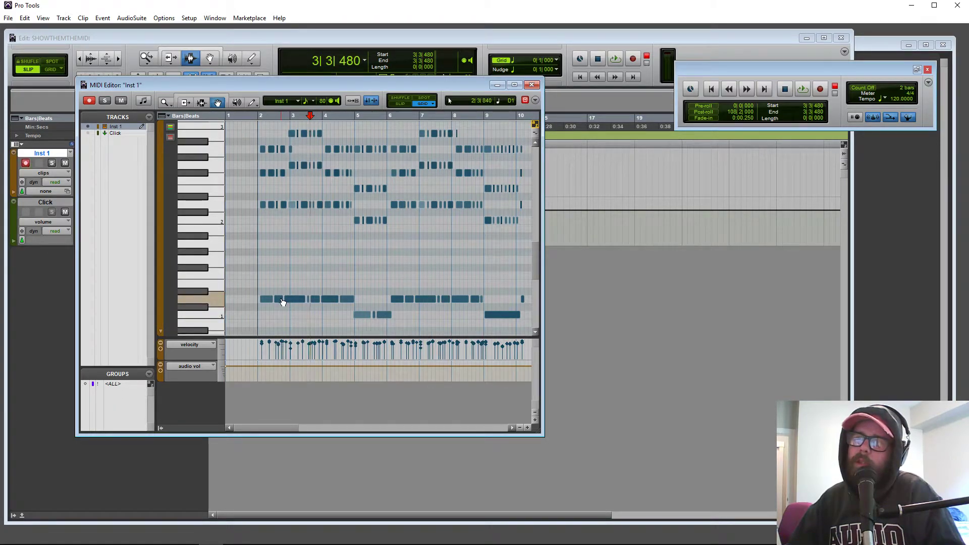
{"action": "left_click_drag", "start_coordinate": [281, 302], "coordinate": [284, 286]}
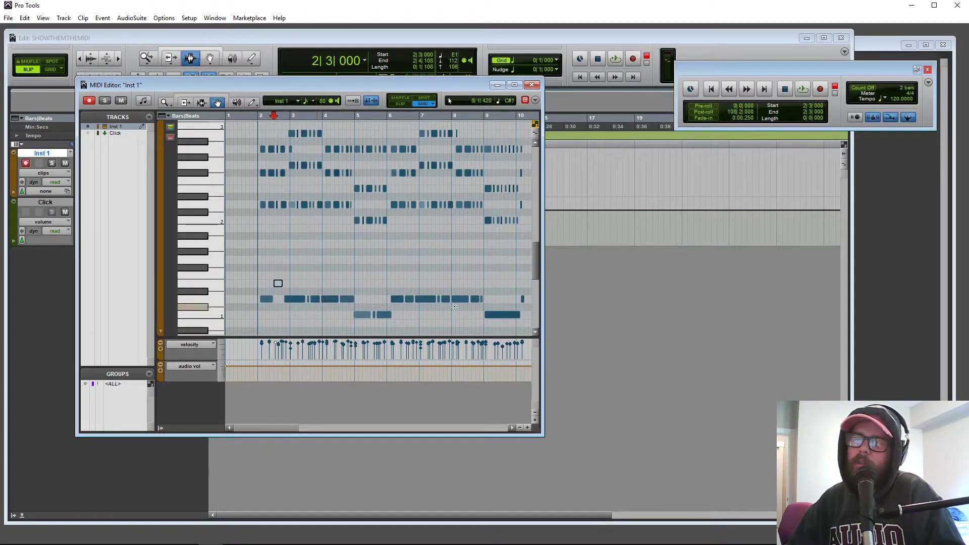
{"action": "left_click_drag", "start_coordinate": [411, 300], "coordinate": [410, 286]}
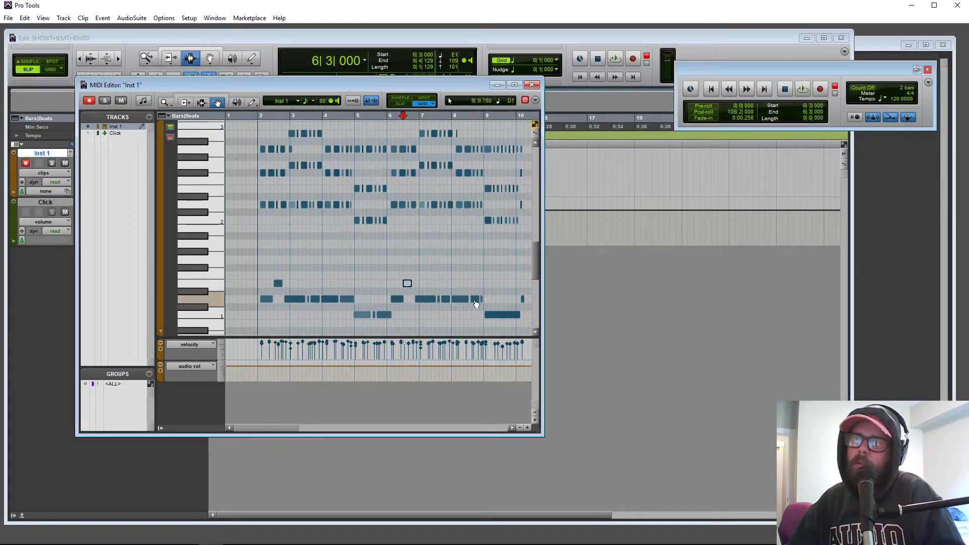
{"action": "left_click_drag", "start_coordinate": [475, 301], "coordinate": [473, 286]}
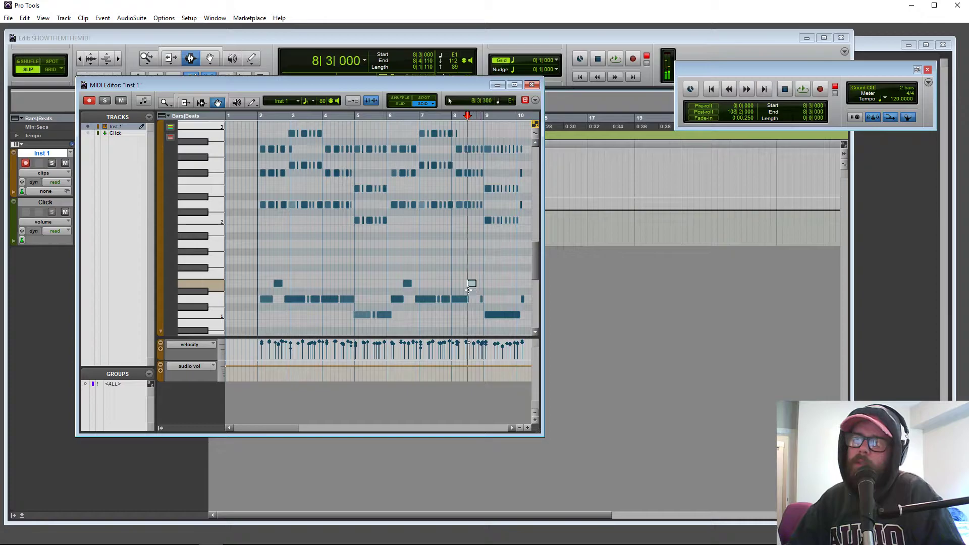
{"action": "mouse_move", "coordinate": [277, 425]}
{"action": "left_mouse_down"}
{"action": "mouse_move", "coordinate": [304, 419]}
{"action": "mouse_move", "coordinate": [273, 426]}
{"action": "left_mouse_up"}
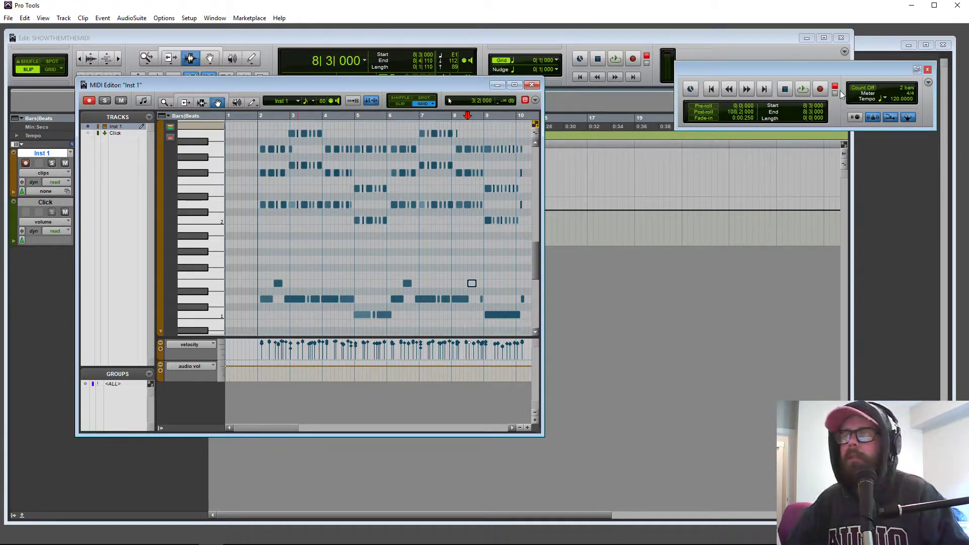
{"action": "left_click", "coordinate": [802, 89]}
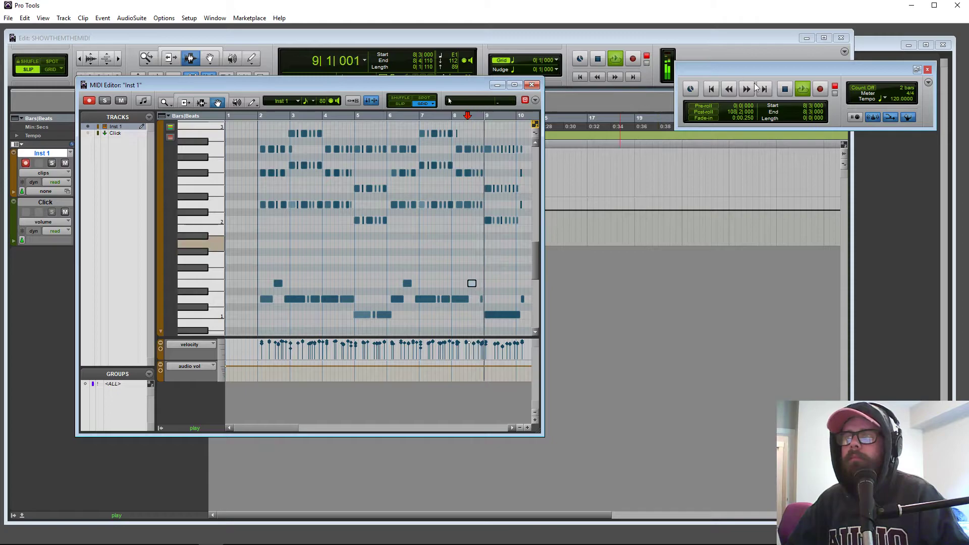
{"action": "key", "text": "space"}
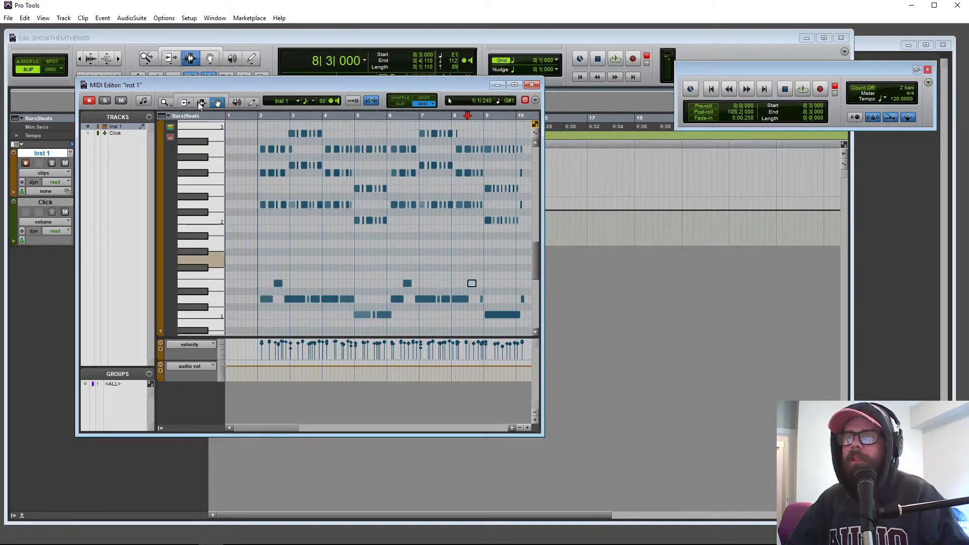
{"action": "left_click", "coordinate": [201, 103]}
{"action": "left_click", "coordinate": [252, 189]}
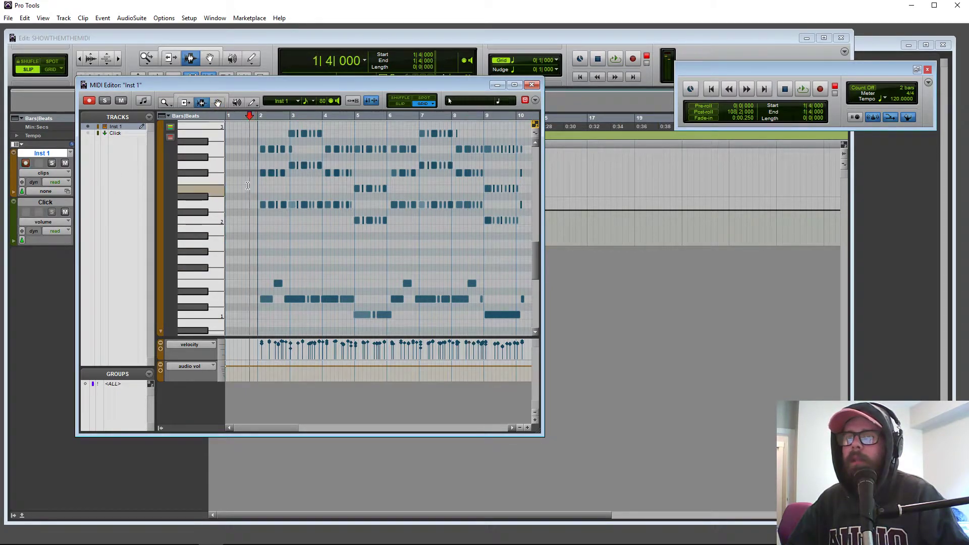
{"action": "left_click", "coordinate": [802, 88]}
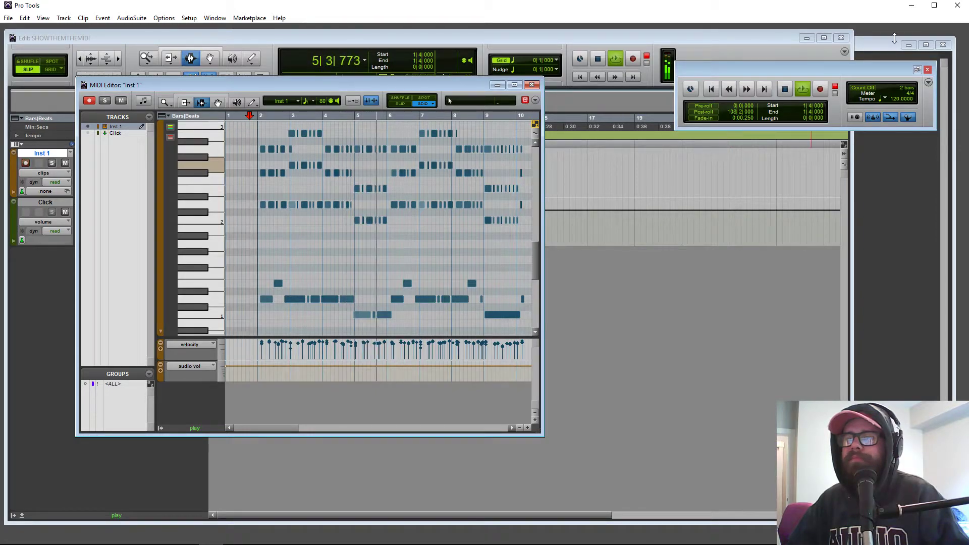
{"action": "left_click", "coordinate": [783, 90]}
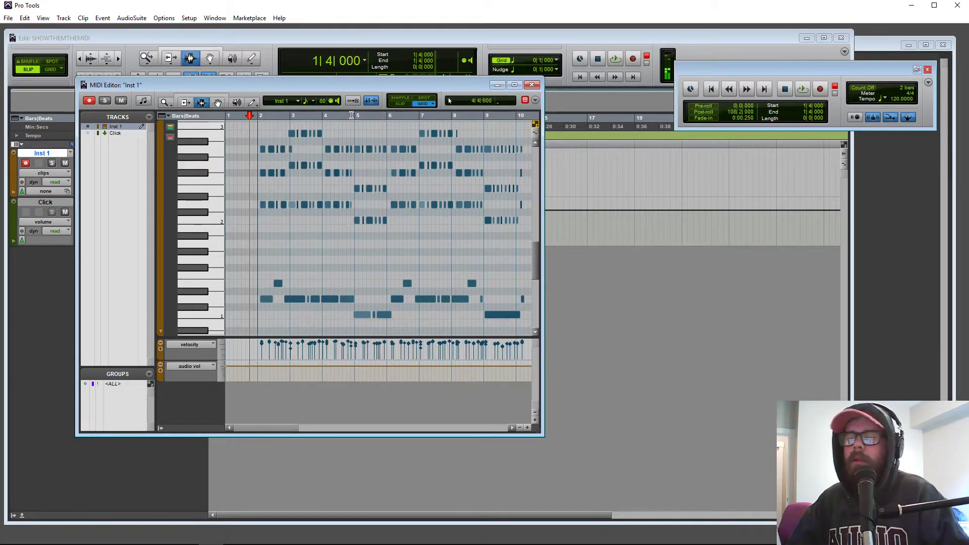
Raise the bar 2 note one semitone with the Grabber and audition it from just before bar 2
{"action": "left_click", "coordinate": [218, 102]}
{"action": "left_click_drag", "start_coordinate": [278, 283], "coordinate": [280, 278]}
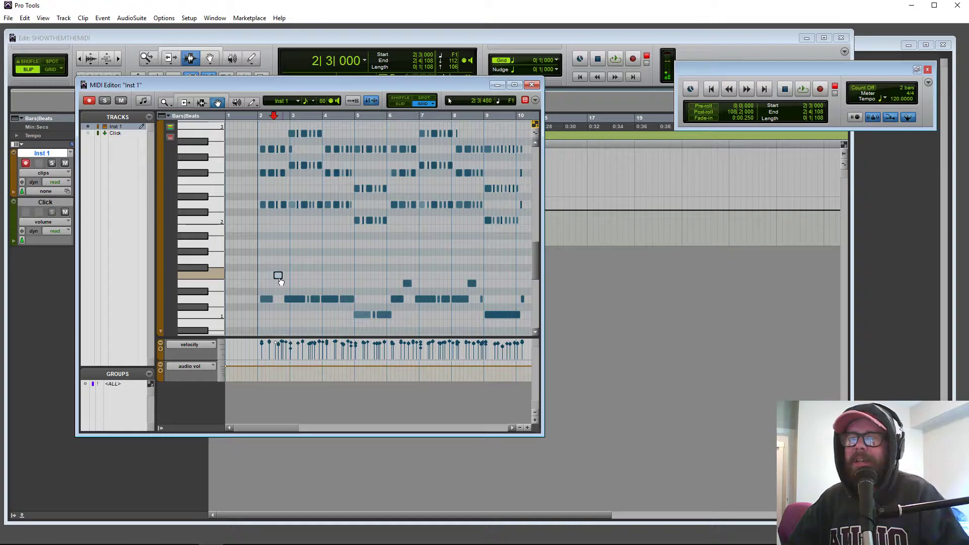
{"action": "left_click", "coordinate": [803, 89]}
{"action": "left_click", "coordinate": [784, 89]}
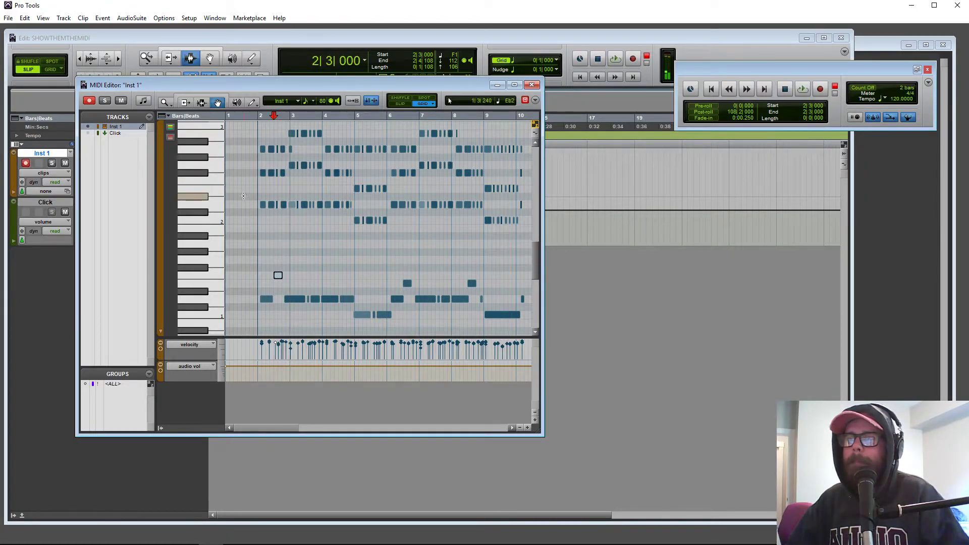
{"action": "left_click", "coordinate": [253, 192]}
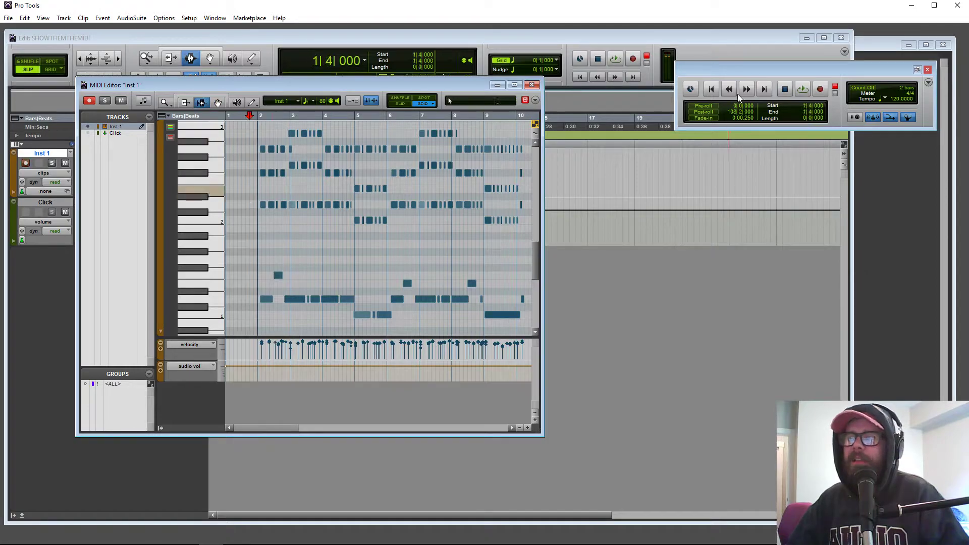
{"action": "left_click", "coordinate": [801, 89]}
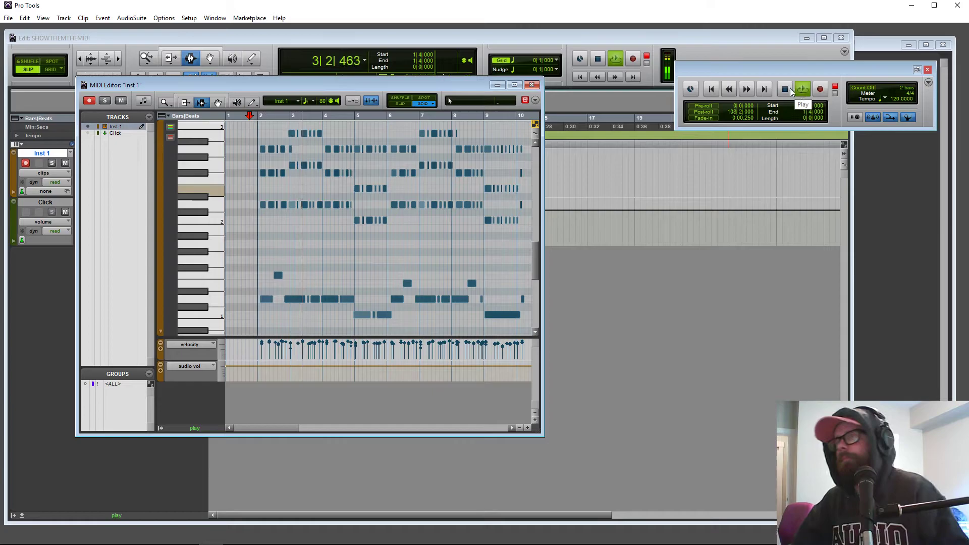
{"action": "left_click", "coordinate": [788, 88]}
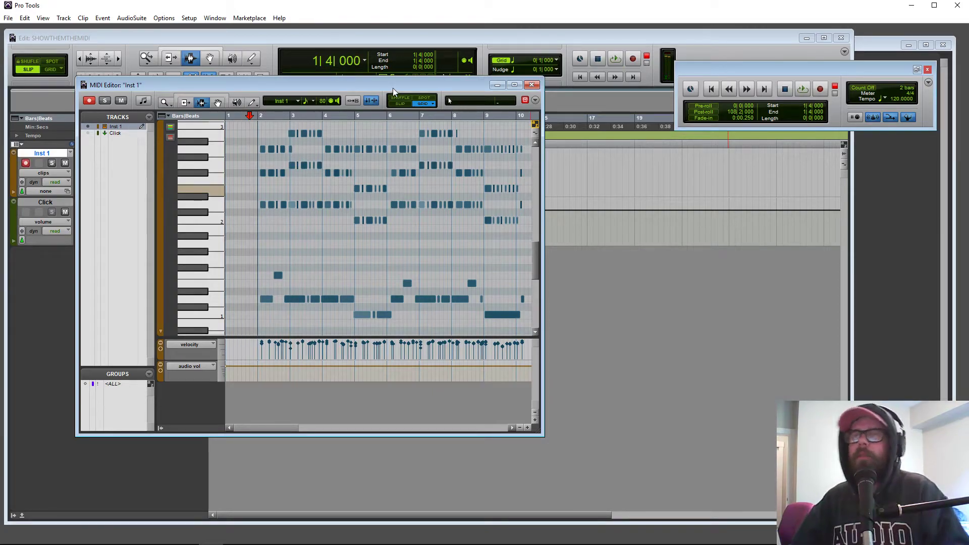
Move the MIDI Editor window down-right and widen it so bar 11 shows
{"action": "left_click_drag", "start_coordinate": [393, 86], "coordinate": [440, 123]}
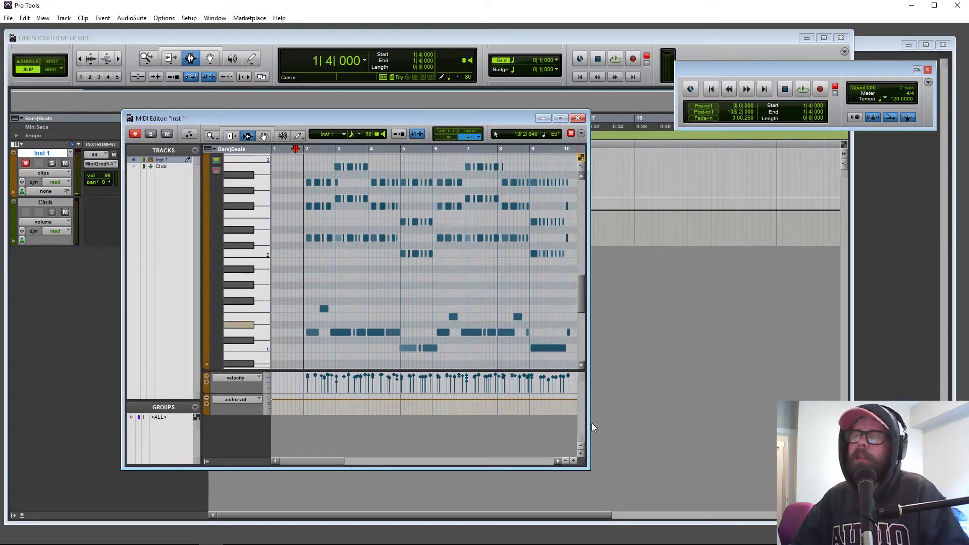
{"action": "left_click_drag", "start_coordinate": [591, 423], "coordinate": [635, 416]}
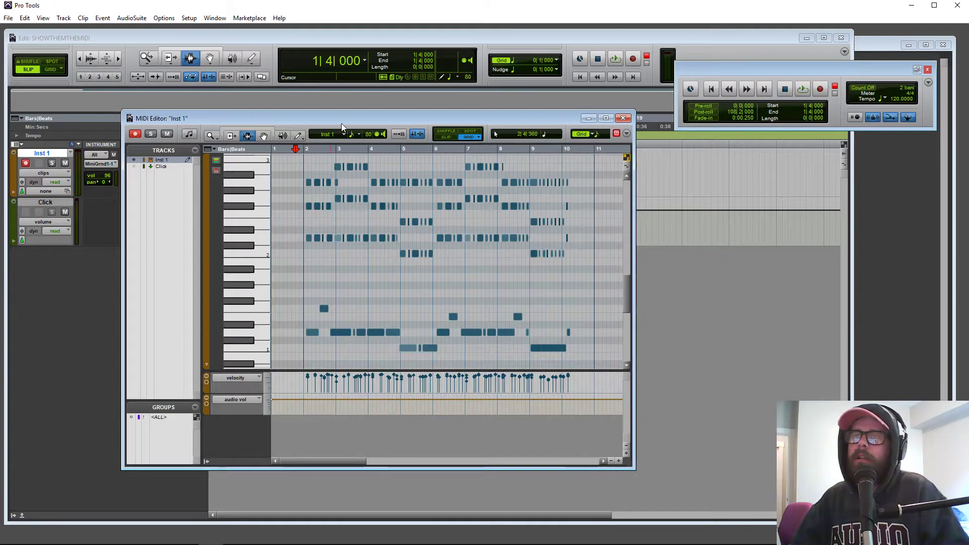
{"action": "mouse_move", "coordinate": [305, 122]}
{"action": "left_mouse_down"}
{"action": "mouse_move", "coordinate": [320, 89]}
{"action": "mouse_move", "coordinate": [320, 306]}
{"action": "mouse_move", "coordinate": [377, 160]}
{"action": "mouse_move", "coordinate": [359, 140]}
{"action": "left_mouse_up"}
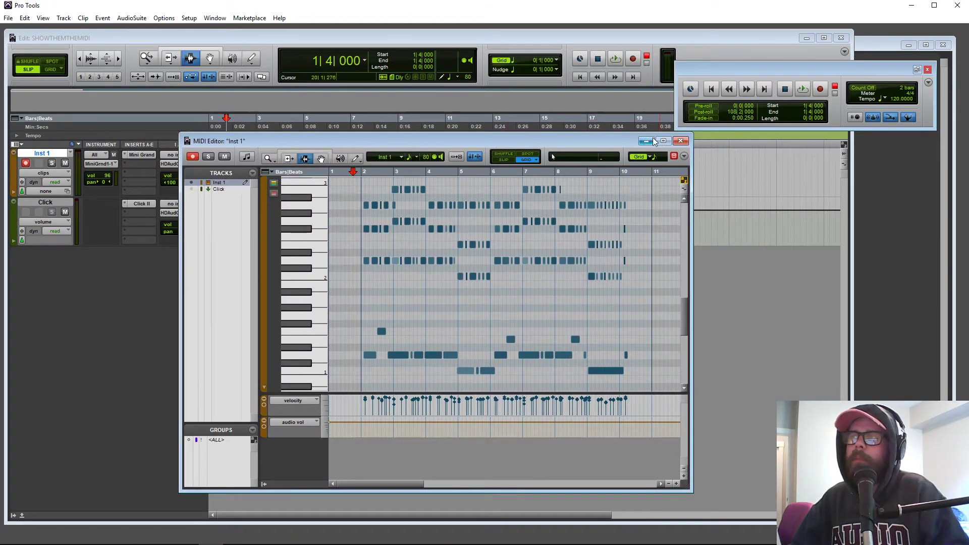
Select the range covering the Inst 1 clip and create a new stereo Instrument track, Inst 2
{"action": "left_click", "coordinate": [679, 141]}
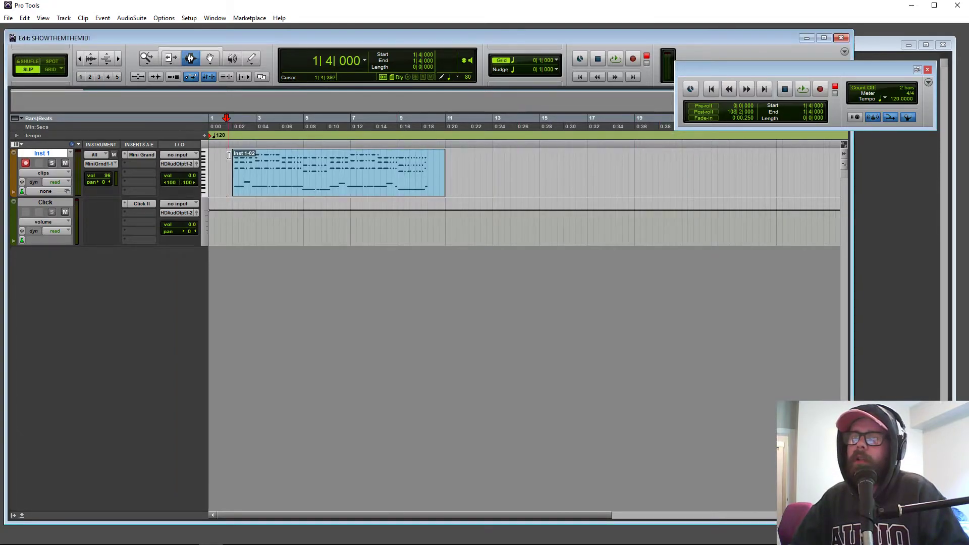
{"action": "left_click_drag", "start_coordinate": [229, 156], "coordinate": [439, 190]}
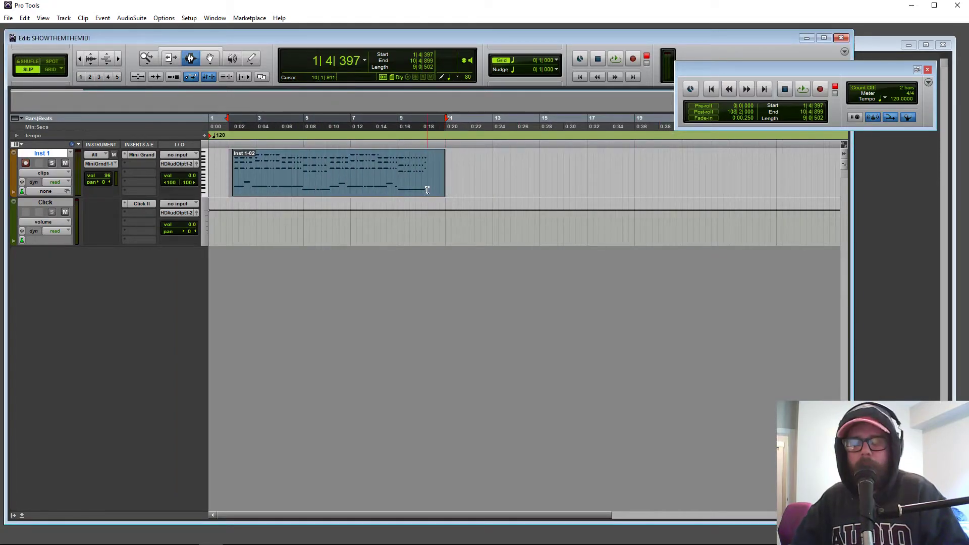
{"action": "left_click", "coordinate": [63, 18]}
{"action": "left_click", "coordinate": [71, 25]}
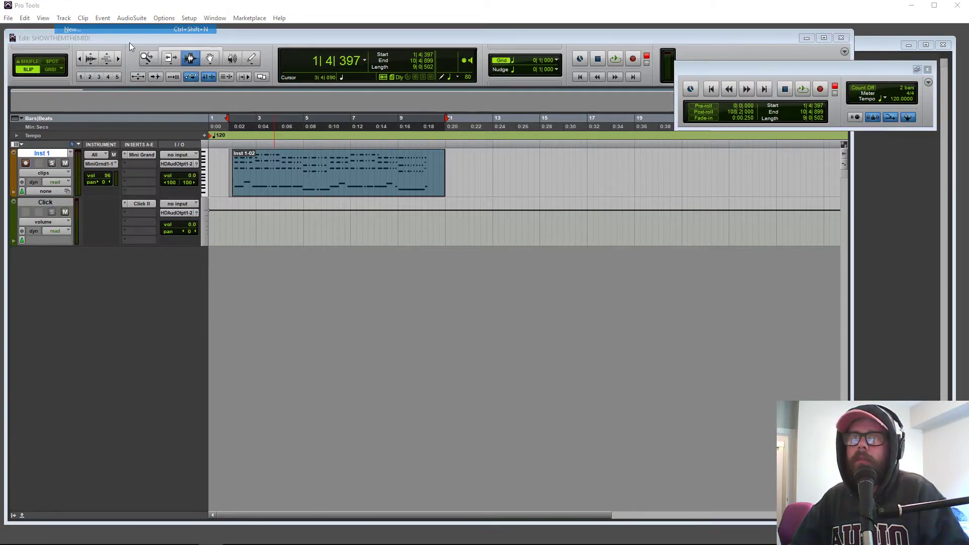
{"action": "left_click", "coordinate": [440, 201]}
{"action": "left_click", "coordinate": [494, 190]}
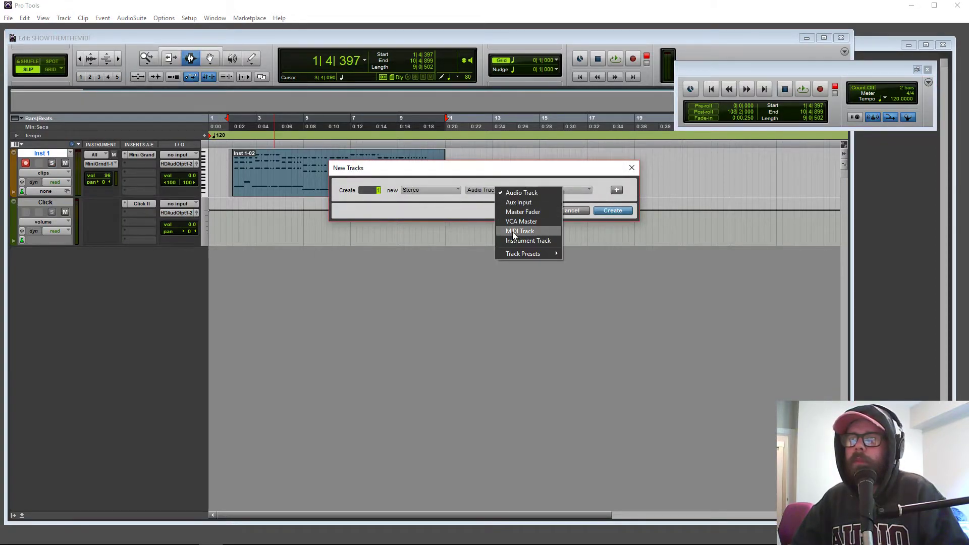
{"action": "left_click", "coordinate": [525, 240]}
{"action": "left_click", "coordinate": [605, 212]}
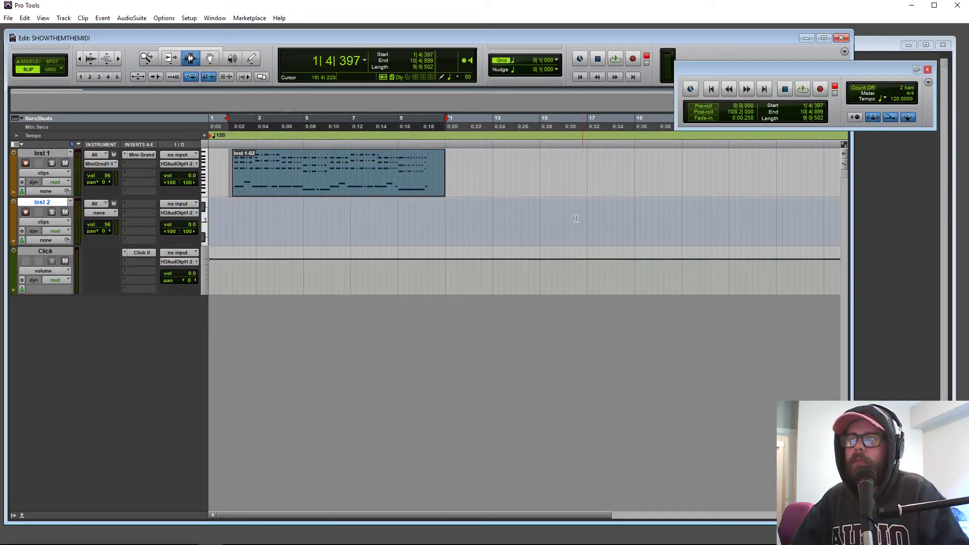
Paste the piano clip onto Inst 2 near bar 2 and align it under the original
{"action": "left_click", "coordinate": [232, 214]}
{"action": "key", "text": "ctrl+v"}
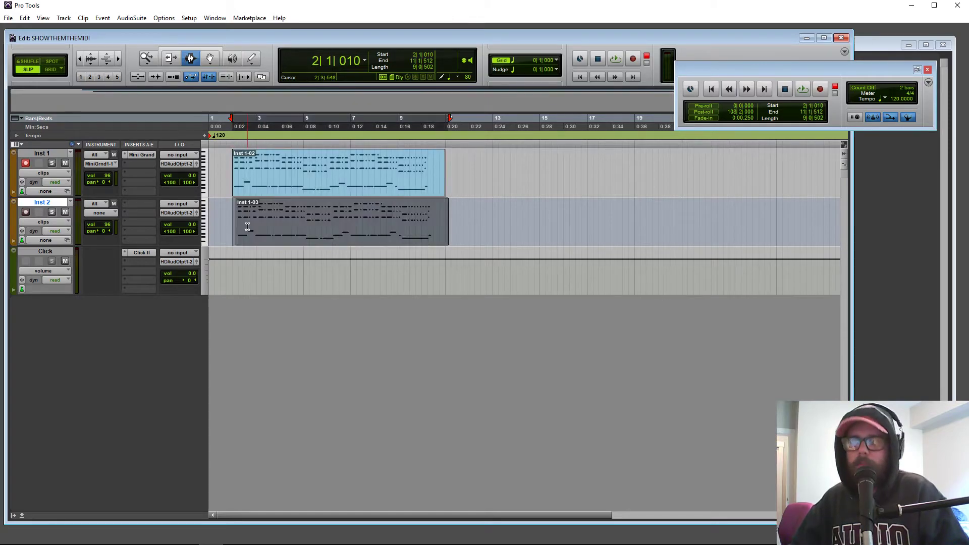
{"action": "left_click", "coordinate": [210, 59]}
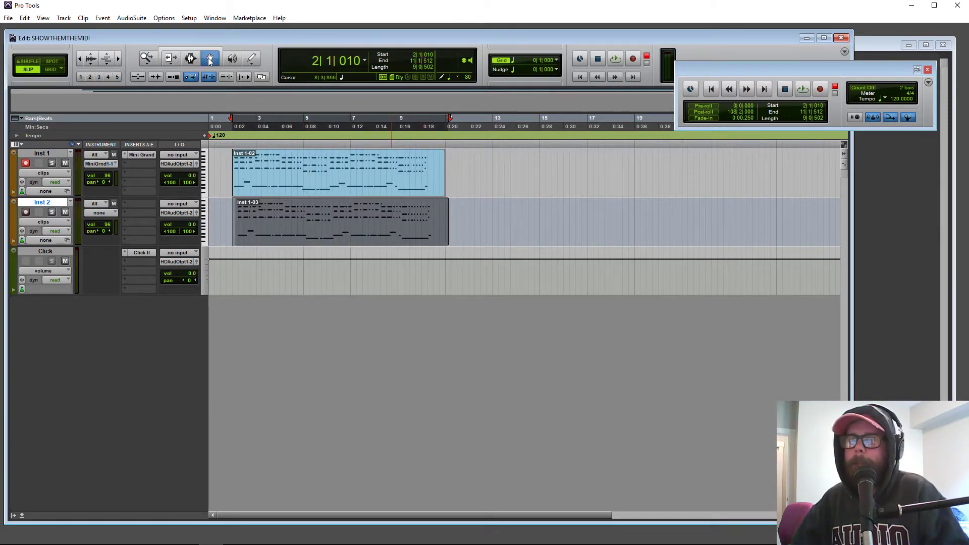
{"action": "left_click_drag", "start_coordinate": [351, 226], "coordinate": [347, 225]}
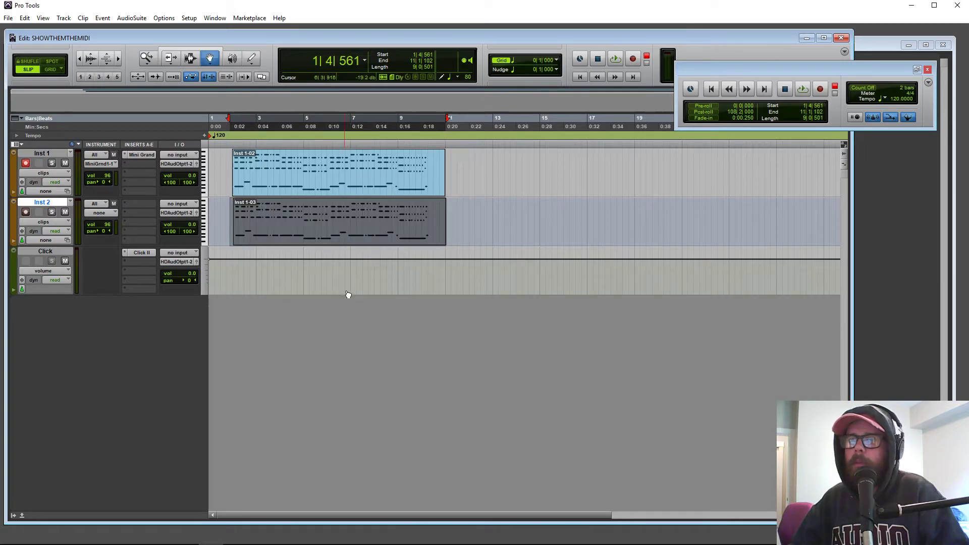
{"action": "left_click", "coordinate": [309, 215]}
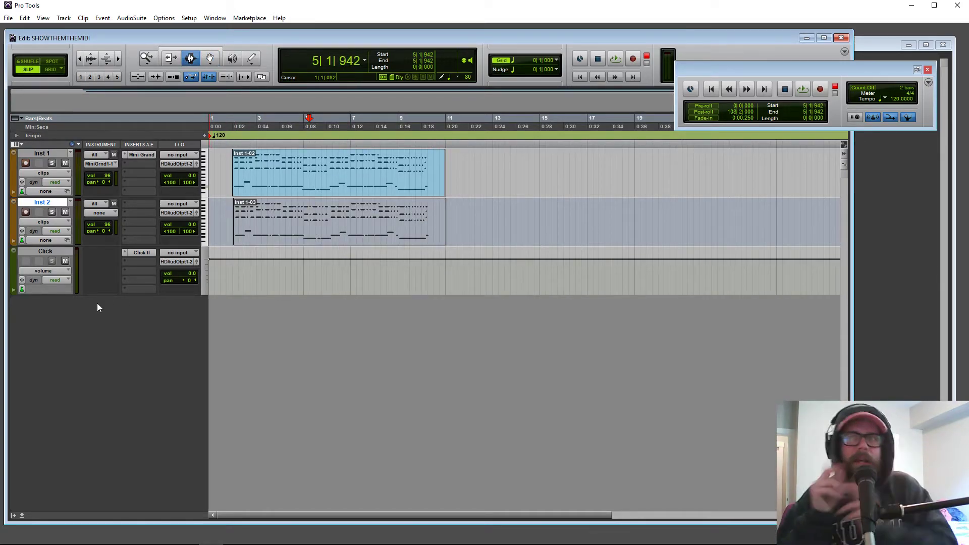
{"action": "left_click", "coordinate": [26, 163]}
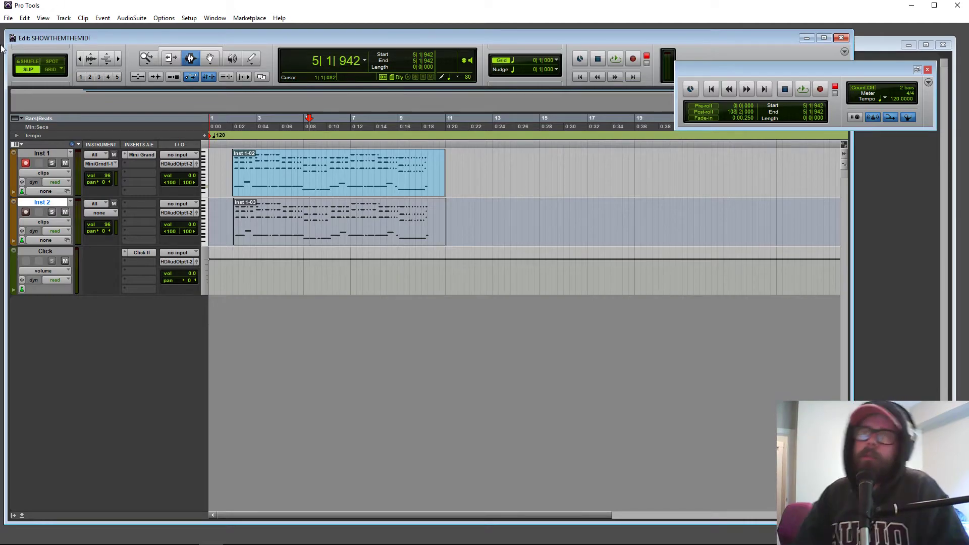
{"action": "left_click", "coordinate": [138, 155]}
{"action": "left_click_drag", "start_coordinate": [513, 231], "coordinate": [537, 194]}
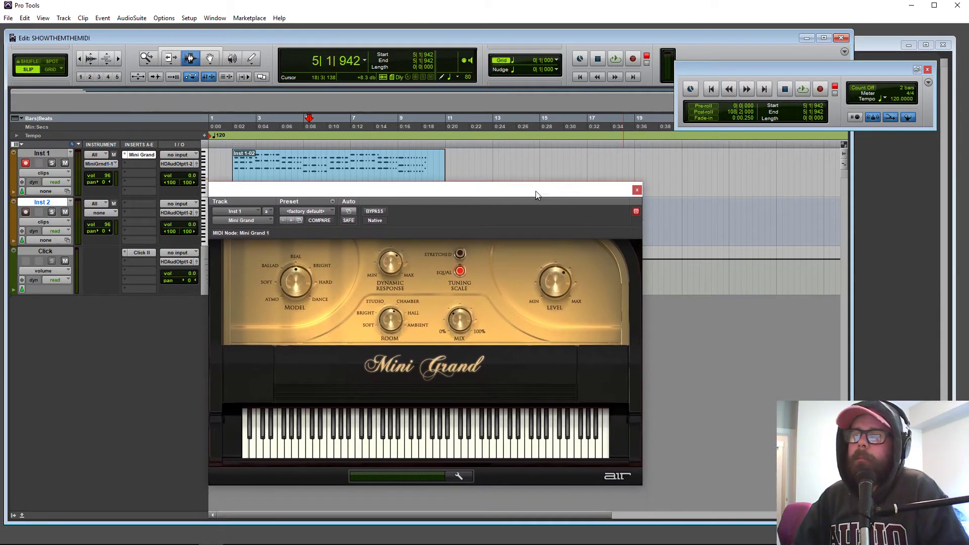
{"action": "left_click", "coordinate": [637, 192]}
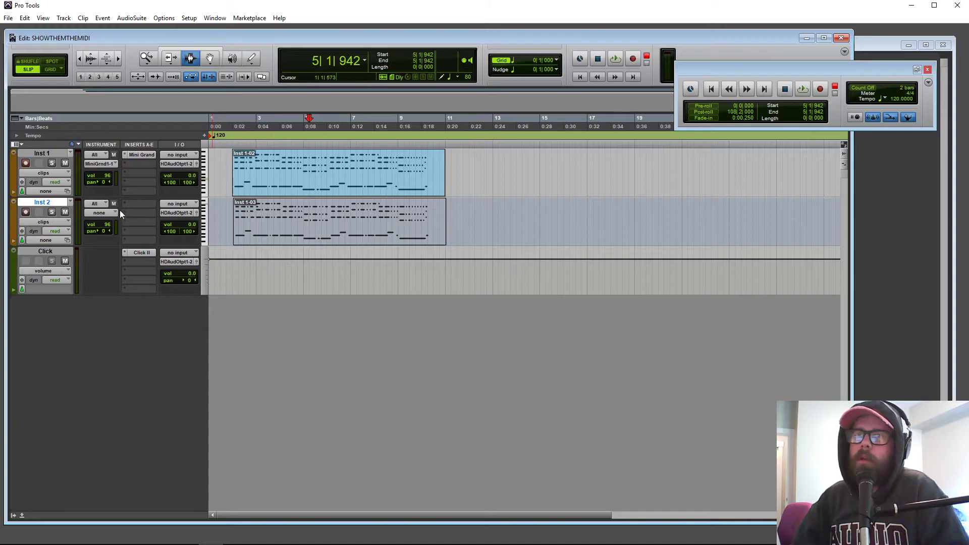
{"action": "left_click", "coordinate": [143, 164]}
{"action": "mouse_move", "coordinate": [171, 183]}
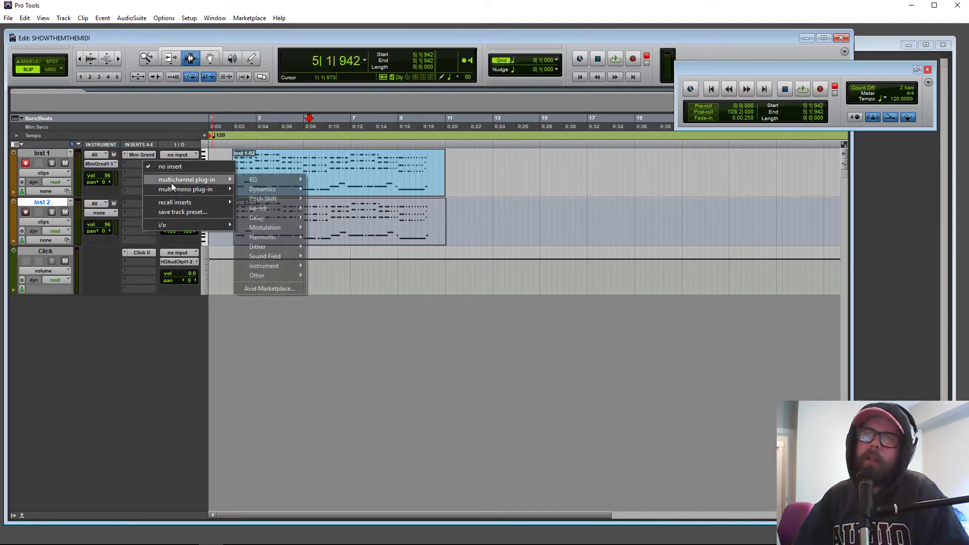
{"action": "left_click", "coordinate": [143, 392]}
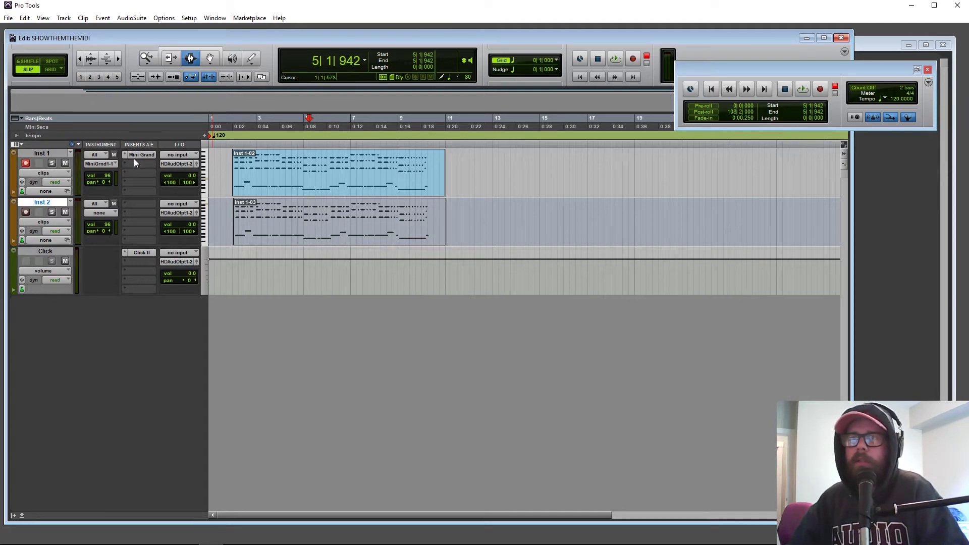
Reopen and close the Mini Grand window, then bring up the edit window column views
{"action": "left_click", "coordinate": [146, 155]}
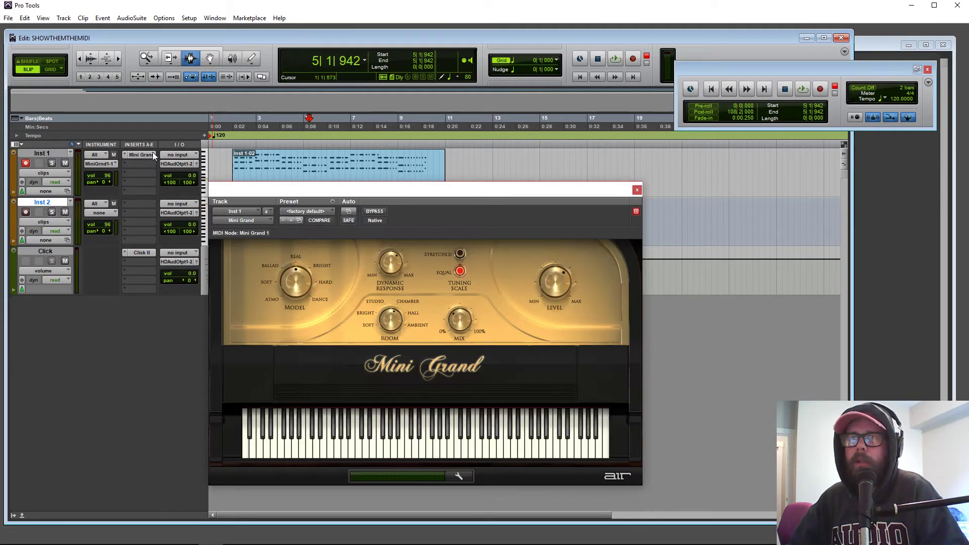
{"action": "left_click", "coordinate": [637, 190]}
{"action": "left_click", "coordinate": [109, 212]}
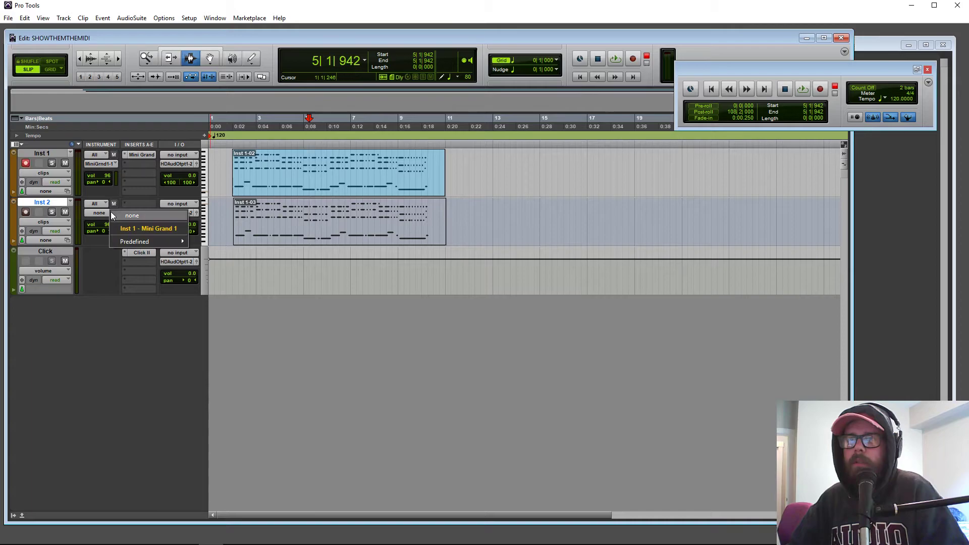
{"action": "left_click", "coordinate": [104, 145]}
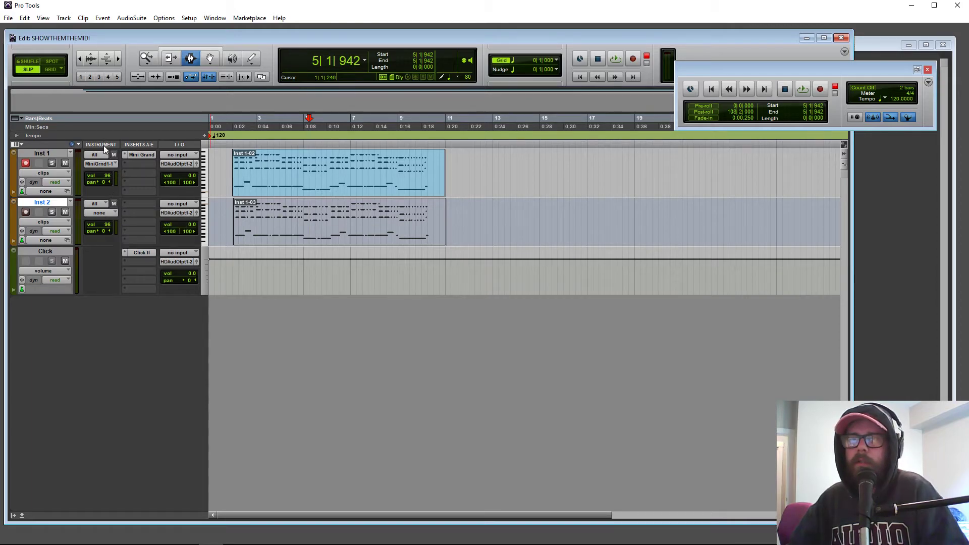
{"action": "right_click", "coordinate": [104, 146]}
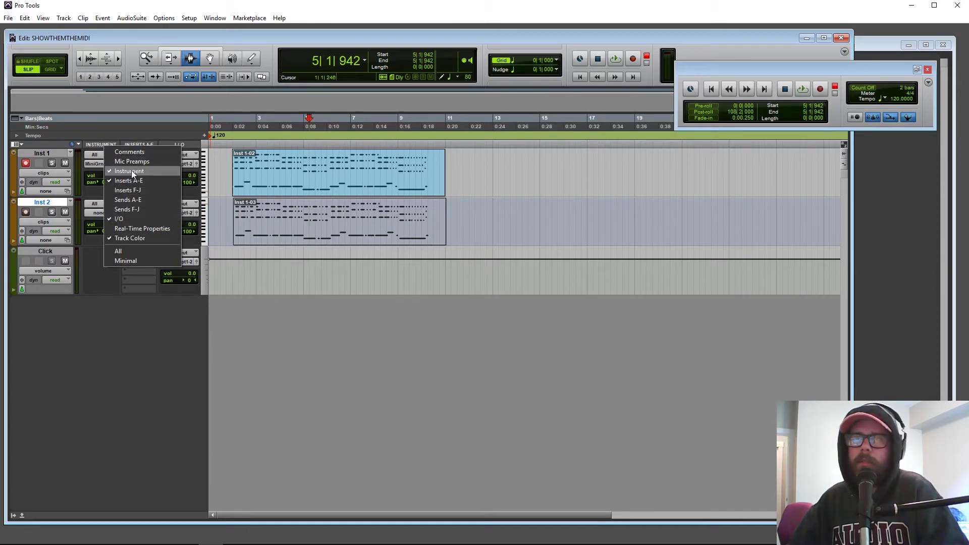
{"action": "right_click", "coordinate": [94, 148]}
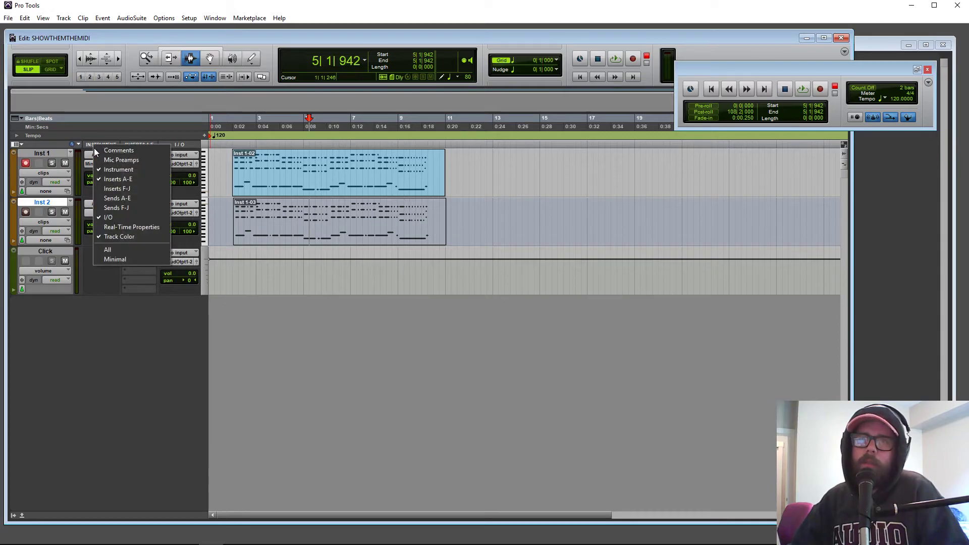
Route Inst 2's MIDI output to 'Inst 1 - Mini Grand 1' and play both parts from before bar 2
{"action": "left_click", "coordinate": [93, 190]}
{"action": "left_click", "coordinate": [104, 212]}
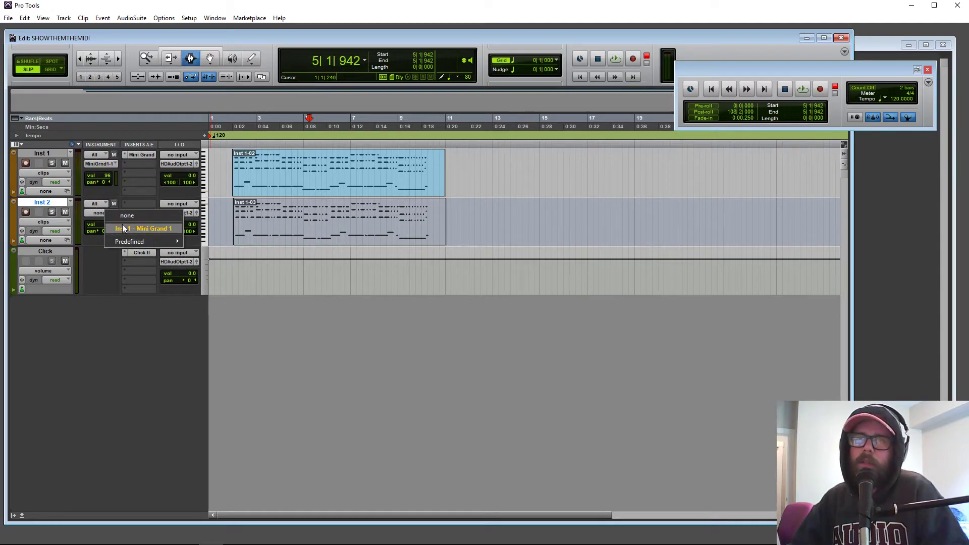
{"action": "left_click", "coordinate": [122, 226]}
{"action": "left_click", "coordinate": [230, 208]}
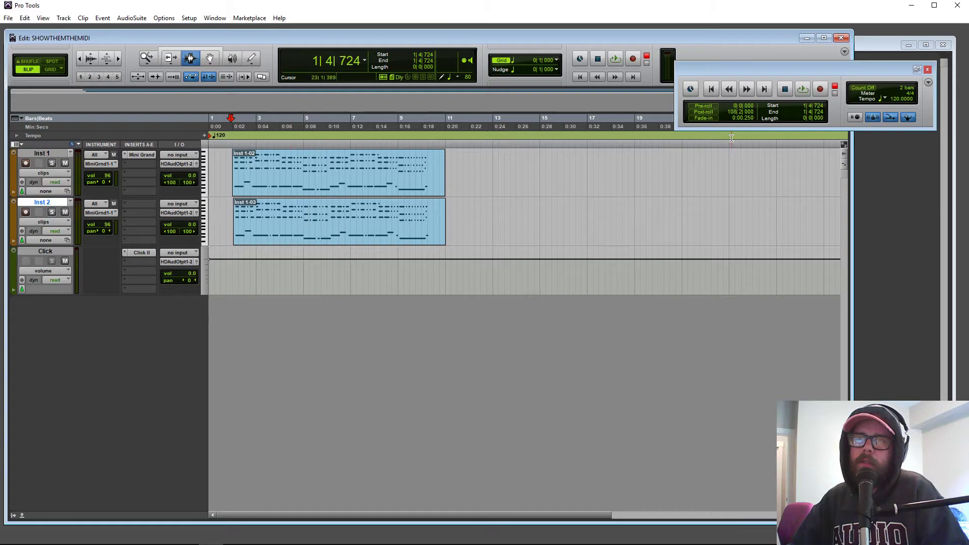
{"action": "left_click", "coordinate": [798, 93]}
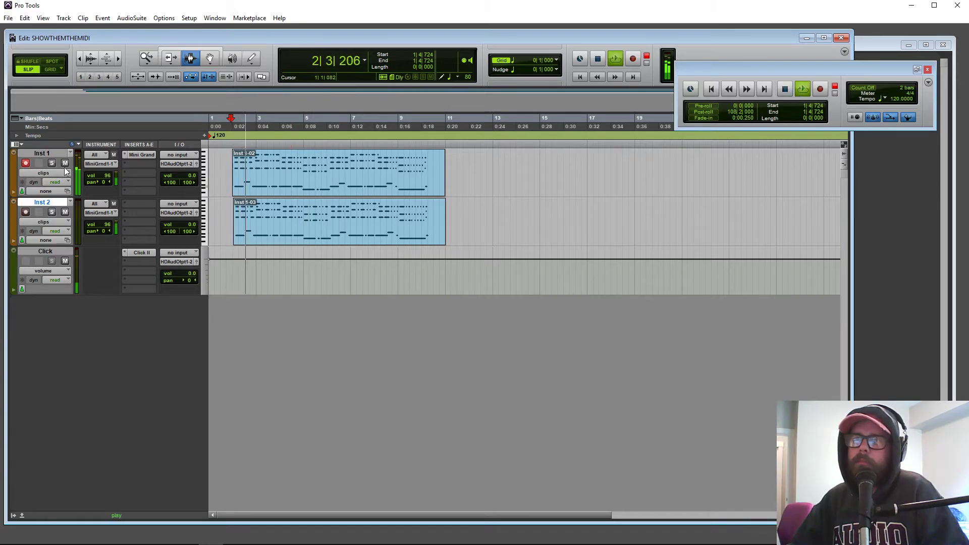
Disarm Inst 1's recording, then replay both parts, muting and unmuting Inst 1 before stopping
{"action": "left_click", "coordinate": [25, 163]}
{"action": "key", "text": "space"}
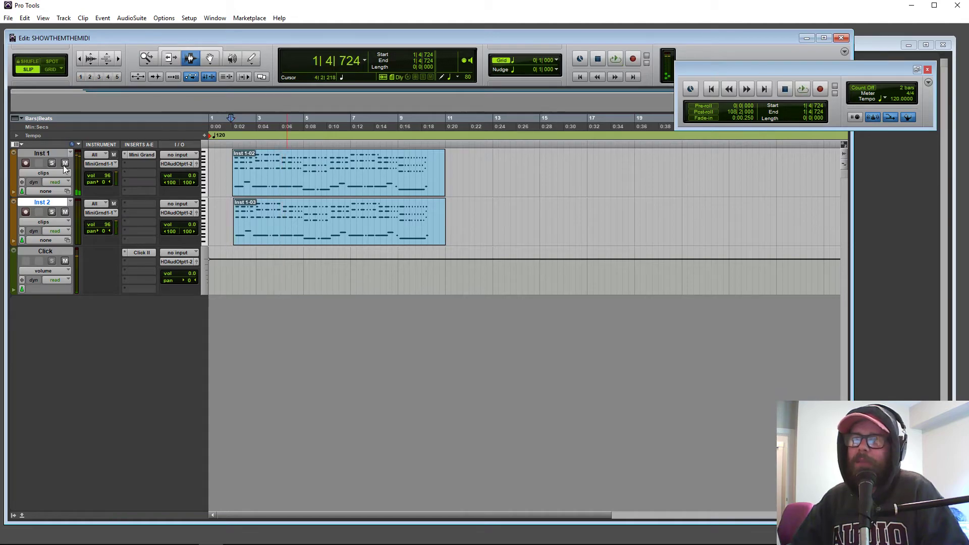
{"action": "left_click", "coordinate": [237, 164]}
{"action": "left_click", "coordinate": [802, 89]}
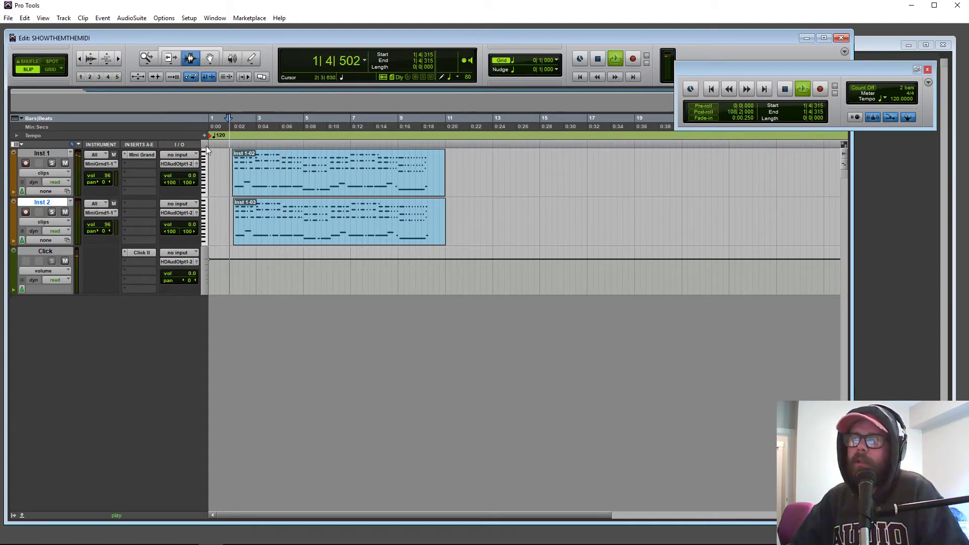
{"action": "left_click", "coordinate": [65, 163]}
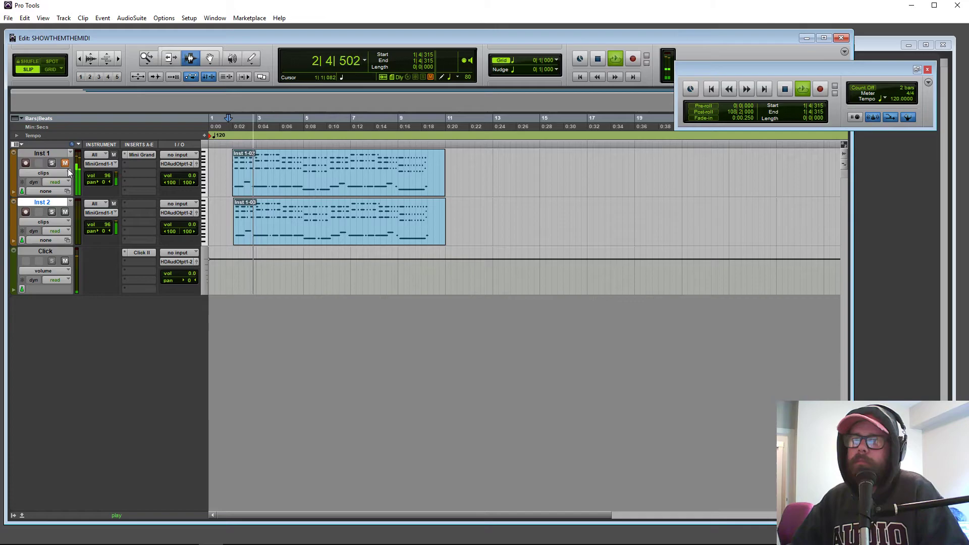
{"action": "left_click", "coordinate": [65, 163]}
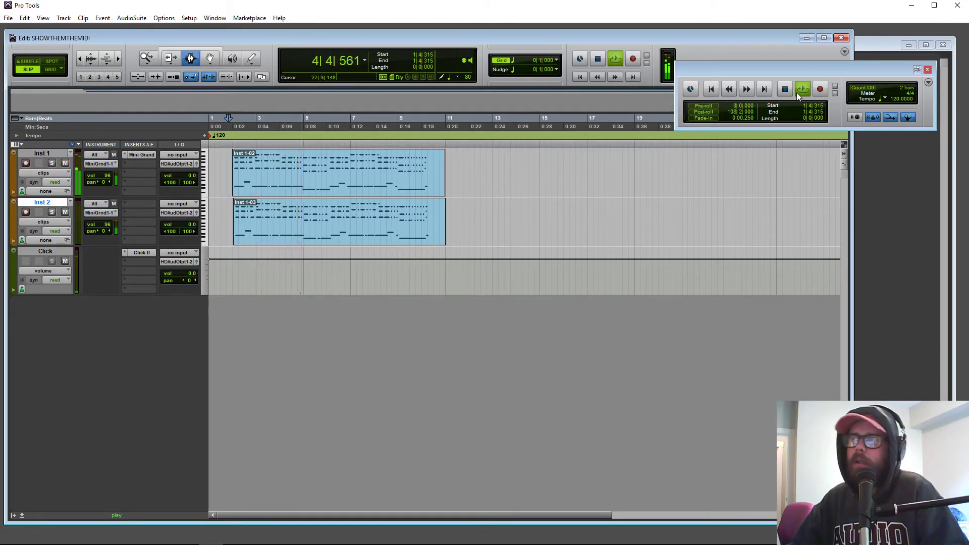
{"action": "key", "text": "space"}
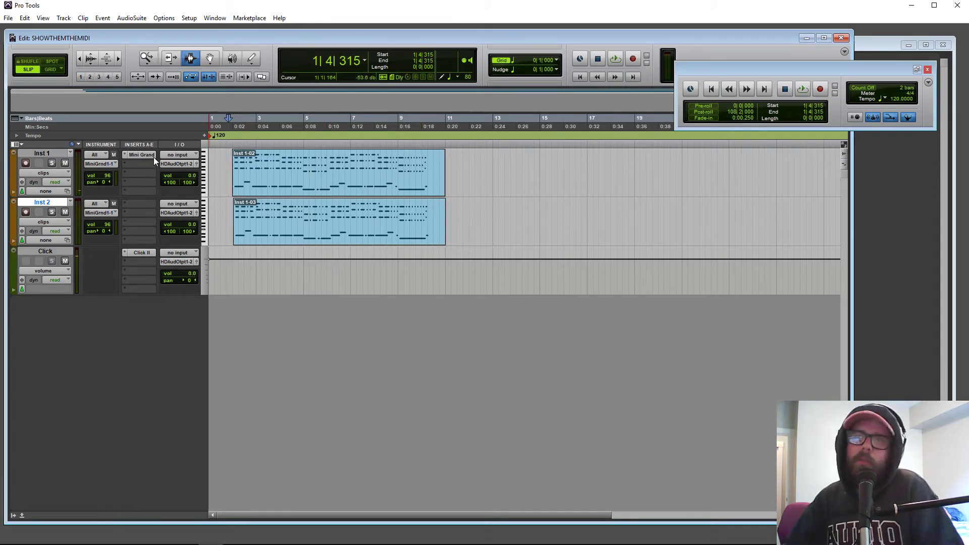
Set Inst 2's MIDI output back to none and briefly play from bar 4
{"action": "left_click", "coordinate": [103, 212]}
{"action": "left_click", "coordinate": [125, 216]}
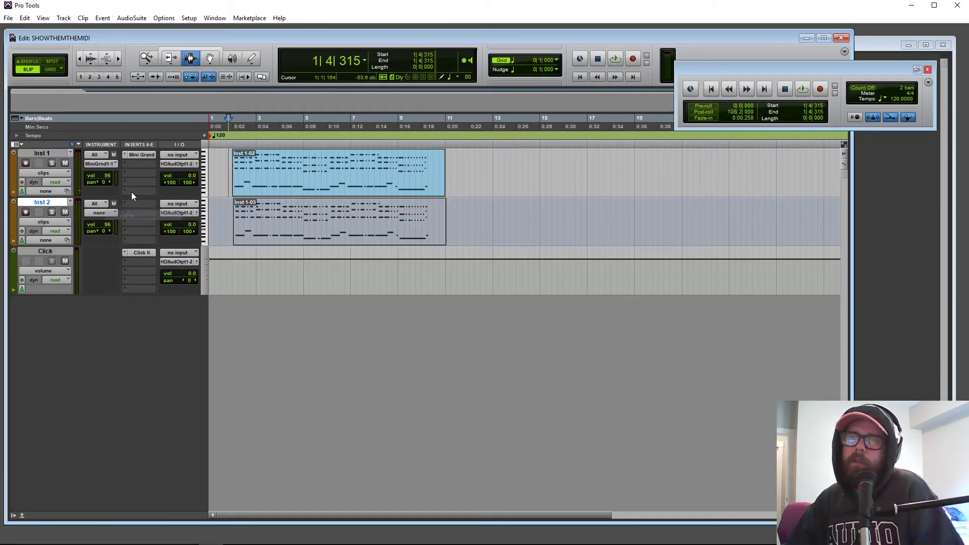
{"action": "left_click", "coordinate": [288, 213]}
{"action": "key", "text": "space"}
{"action": "key", "text": "space"}
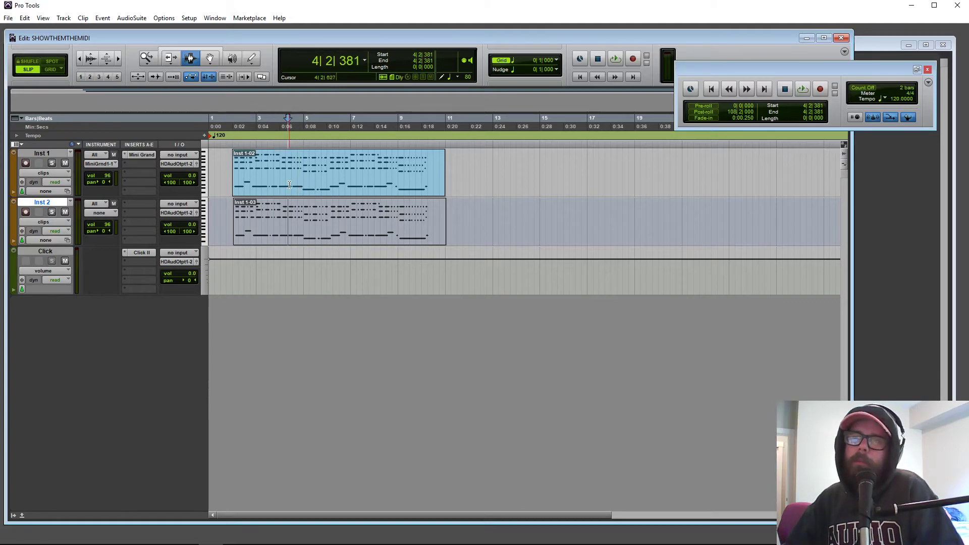
{"action": "left_click", "coordinate": [270, 232]}
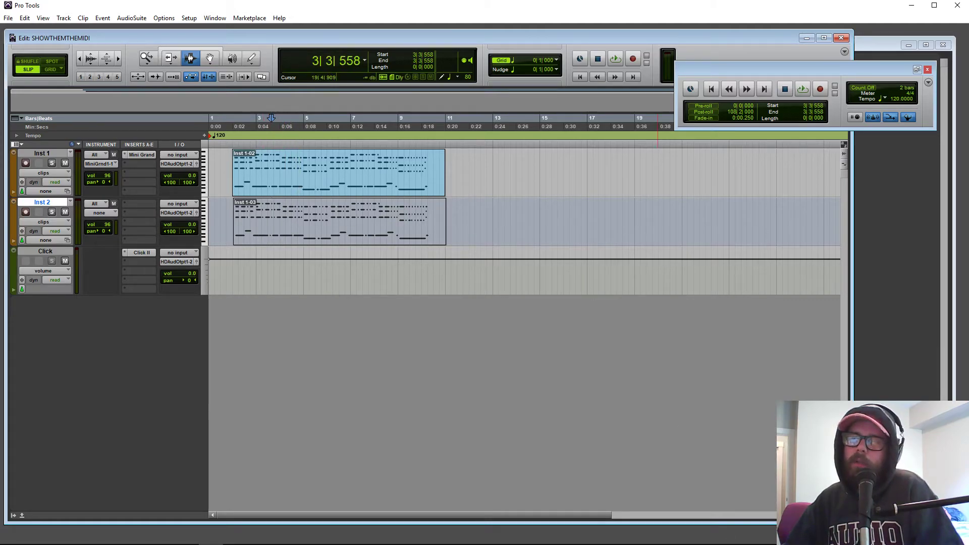
In the Inst 2 clip's Real-Time Properties, enable Quantize with a note value and write it to the clip
{"action": "right_click", "coordinate": [234, 216]}
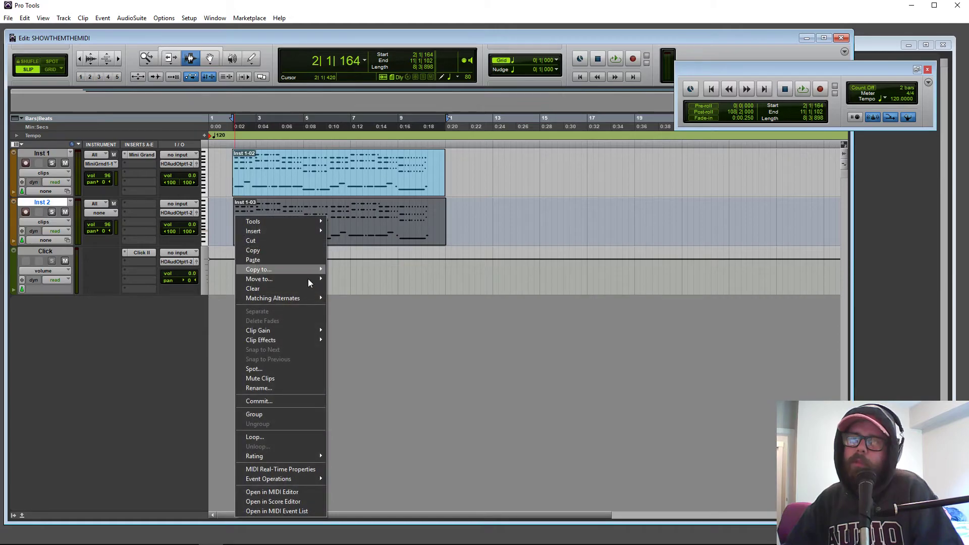
{"action": "left_click", "coordinate": [281, 492]}
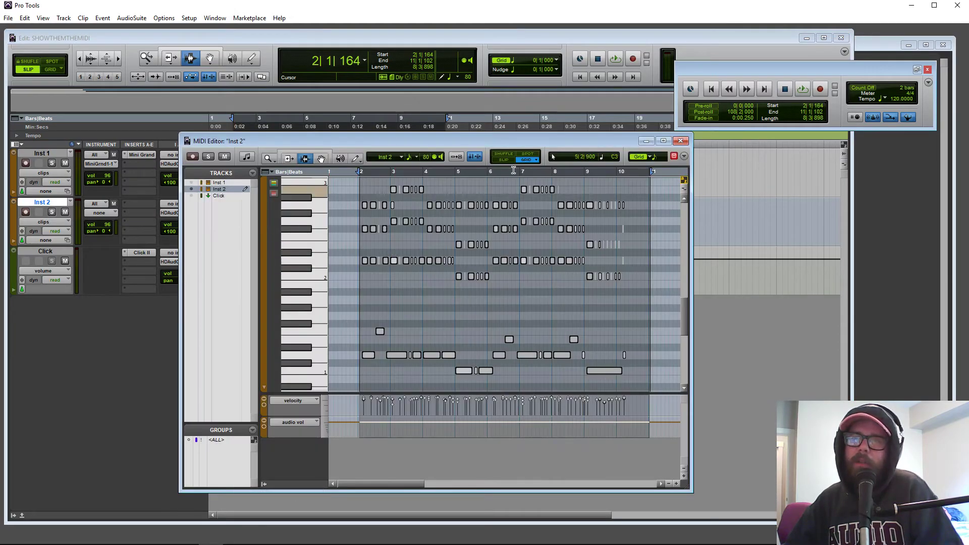
{"action": "left_click", "coordinate": [680, 143]}
{"action": "right_click", "coordinate": [301, 224]}
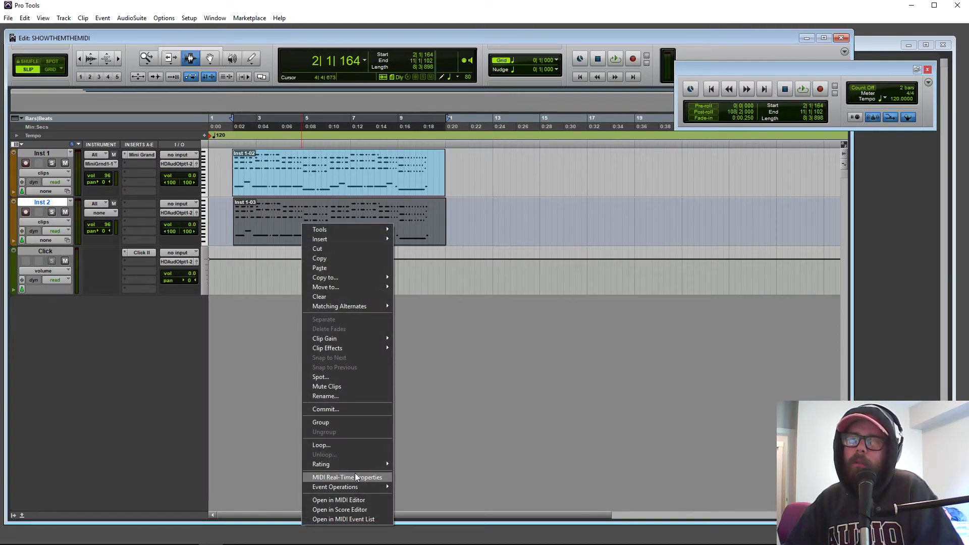
{"action": "left_click", "coordinate": [355, 477]}
{"action": "left_click", "coordinate": [74, 316]}
{"action": "left_click", "coordinate": [99, 317]}
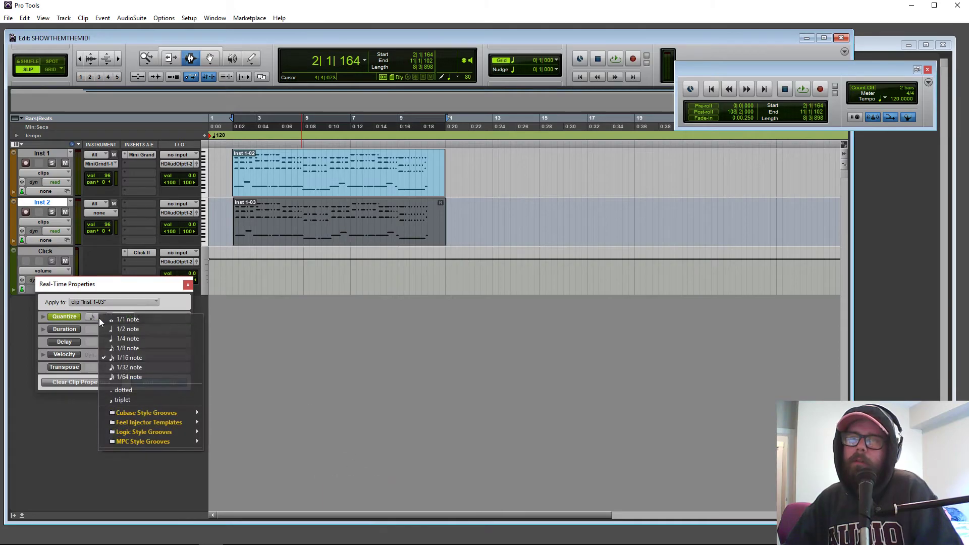
{"action": "left_click", "coordinate": [119, 378]}
{"action": "left_click", "coordinate": [159, 382]}
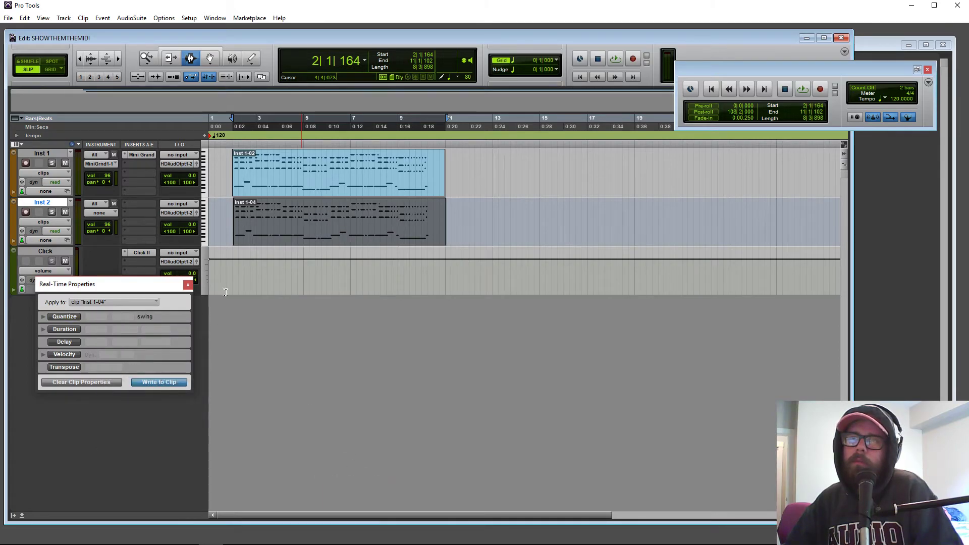
Audition the quantized clip through the Mini Grand, close the properties window, and reset the output to none
{"action": "left_click", "coordinate": [229, 216]}
{"action": "key", "text": "space"}
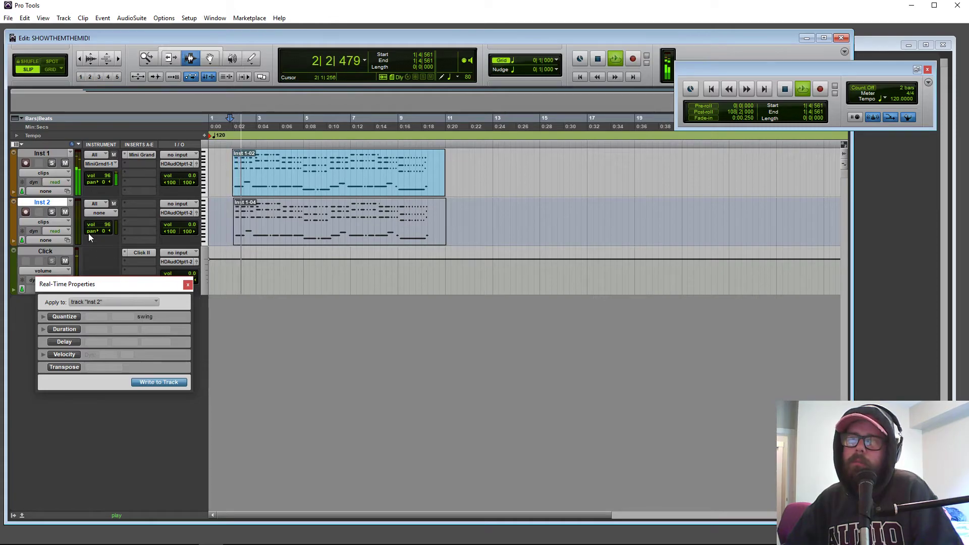
{"action": "left_click", "coordinate": [93, 212]}
{"action": "left_click", "coordinate": [137, 226]}
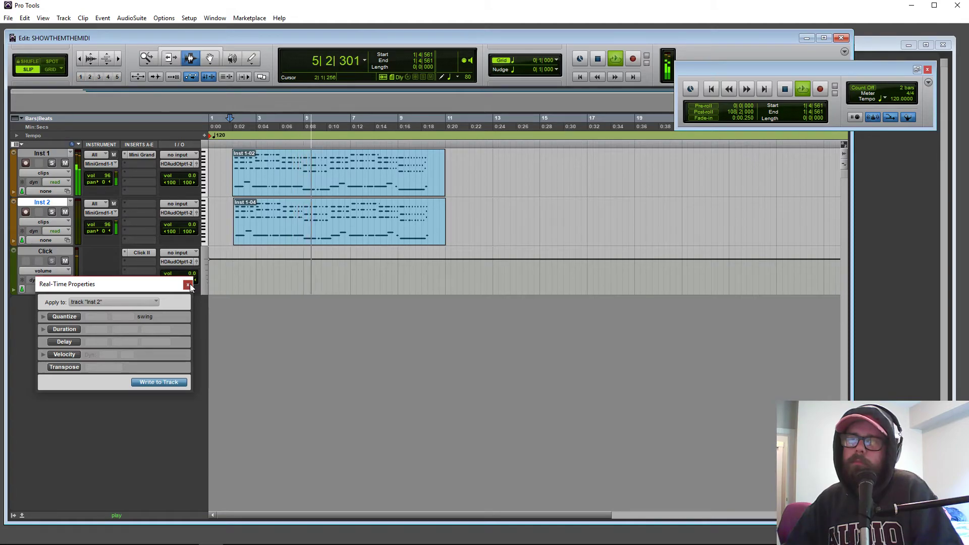
{"action": "left_click", "coordinate": [188, 285]}
{"action": "left_click", "coordinate": [100, 212]}
{"action": "left_click", "coordinate": [126, 215]}
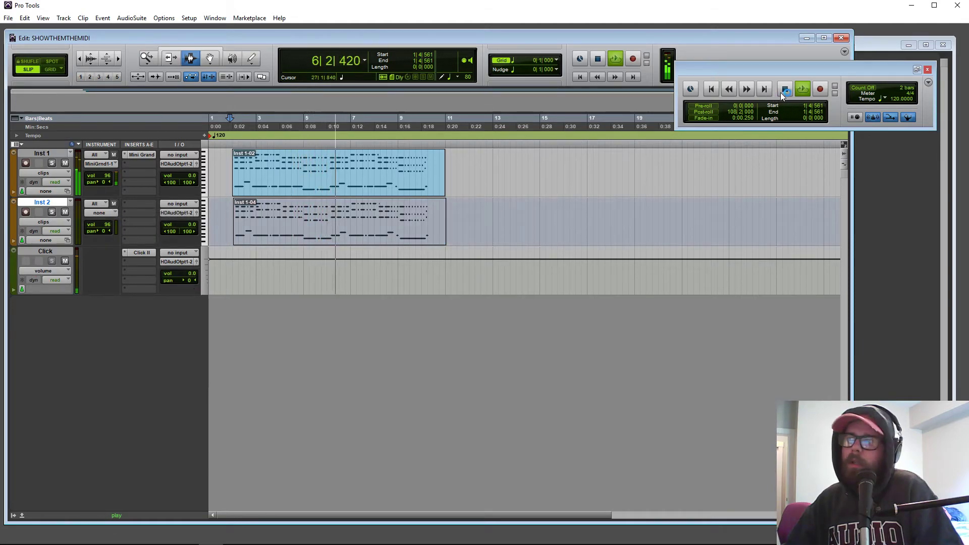
{"action": "left_click", "coordinate": [783, 91]}
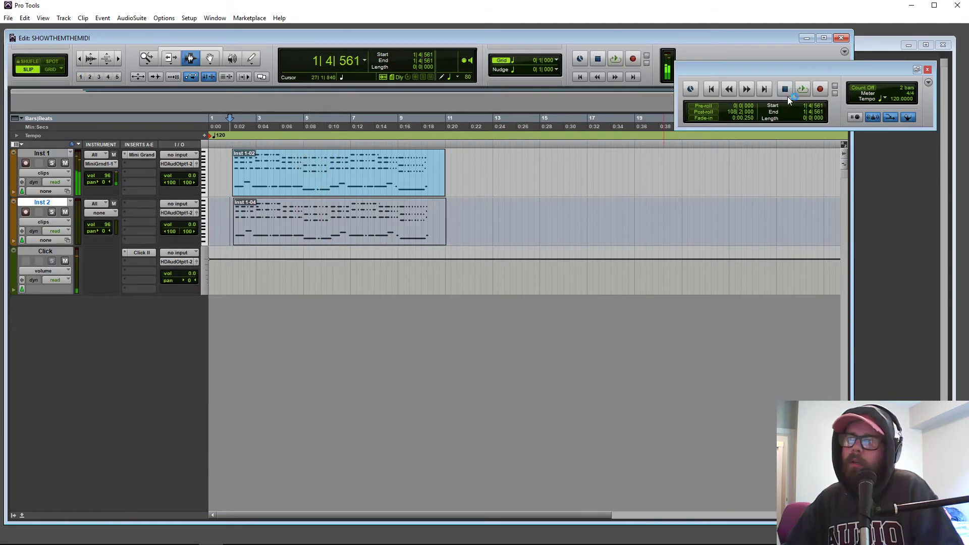
Insert the stereo Structure Free instrument on Inst 2 and close its plug-in window
{"action": "left_click", "coordinate": [143, 204]}
{"action": "mouse_move", "coordinate": [172, 220]}
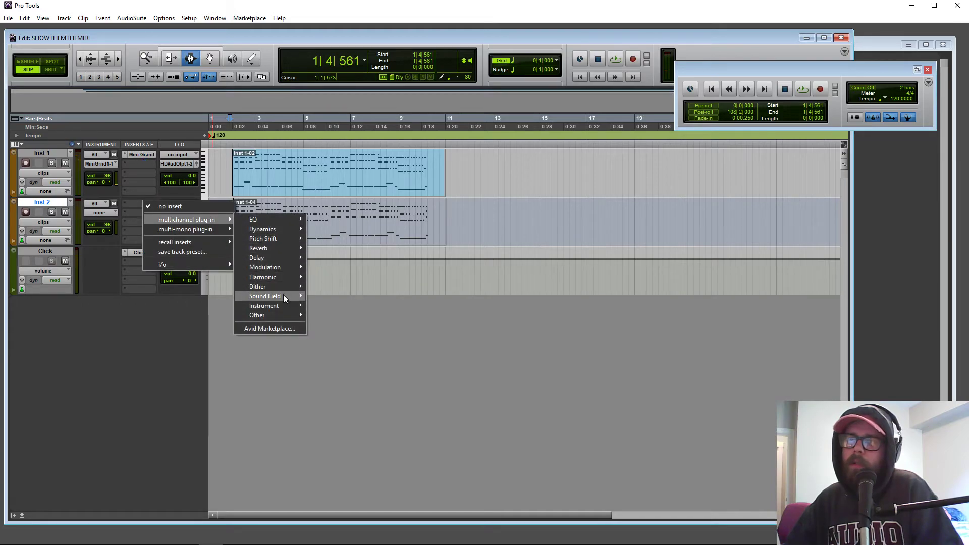
{"action": "mouse_move", "coordinate": [288, 305]}
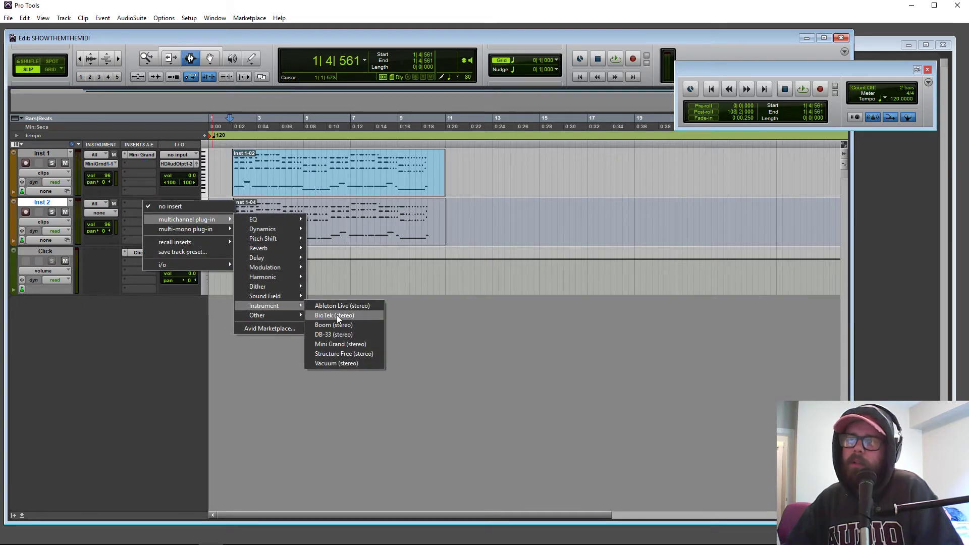
{"action": "left_click", "coordinate": [361, 353]}
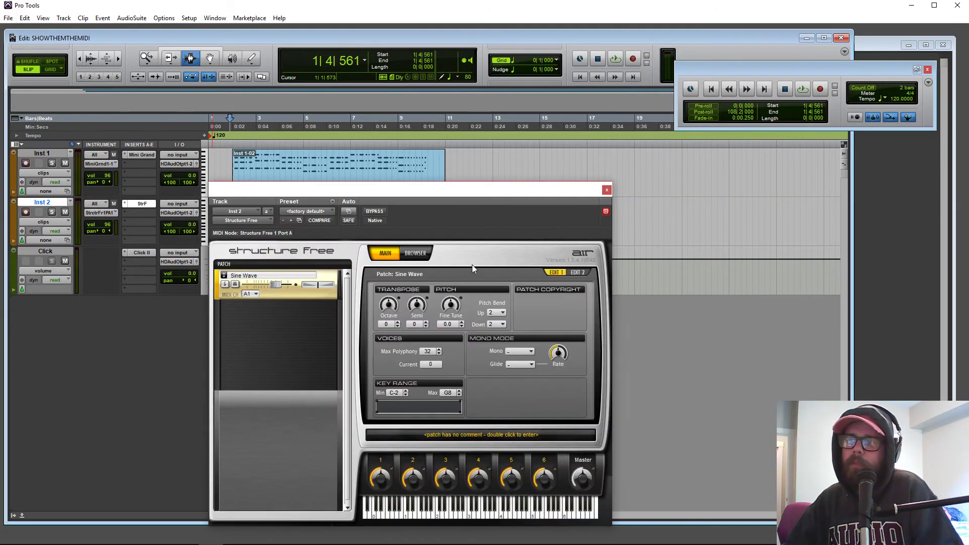
{"action": "left_click_drag", "start_coordinate": [491, 191], "coordinate": [610, 196]}
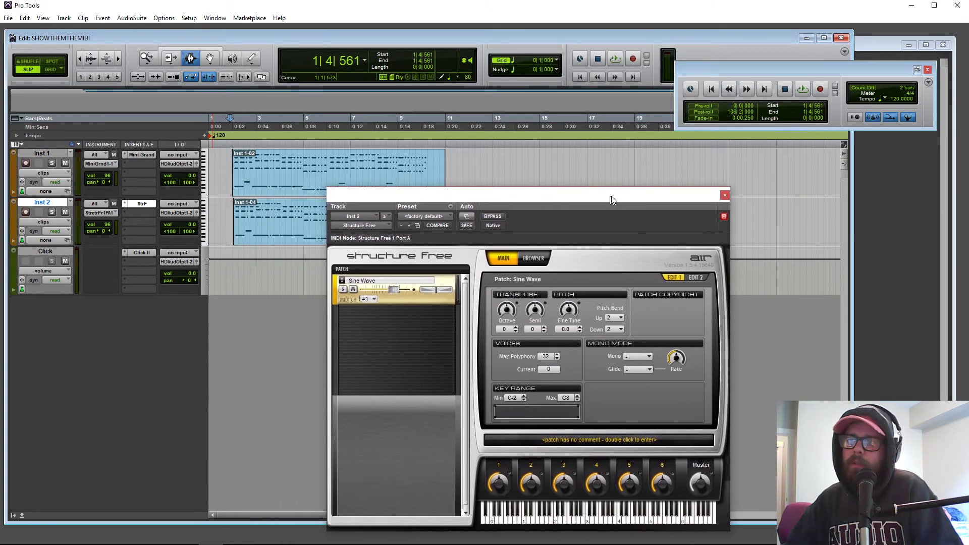
{"action": "left_click", "coordinate": [725, 195]}
{"action": "left_click", "coordinate": [234, 212]}
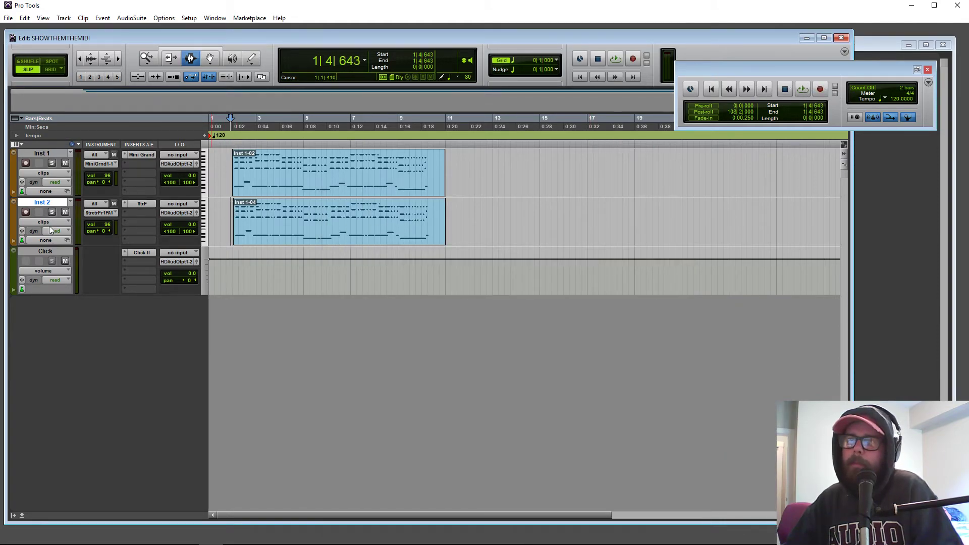
Play the session, mute Inst 1 midway, and stop playback
{"action": "left_click", "coordinate": [804, 90]}
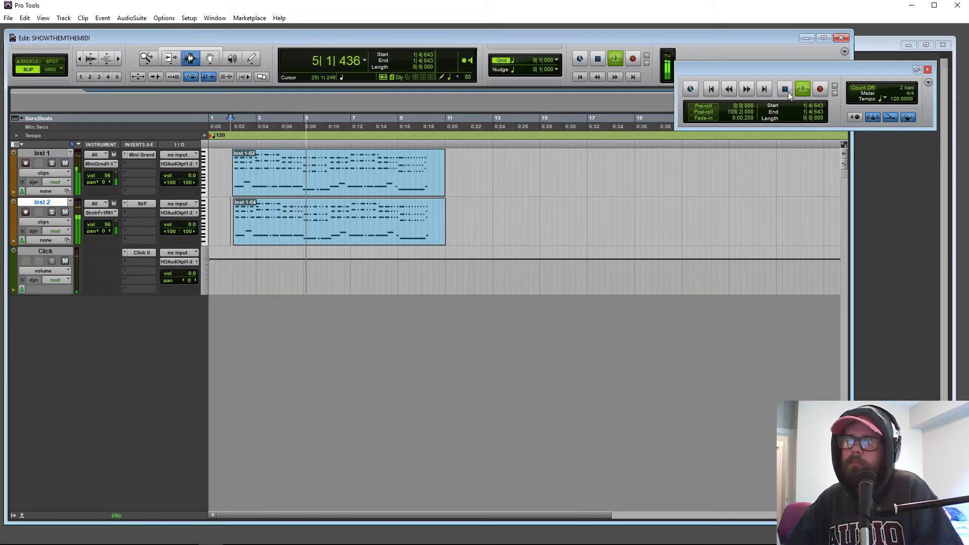
{"action": "left_click", "coordinate": [65, 163]}
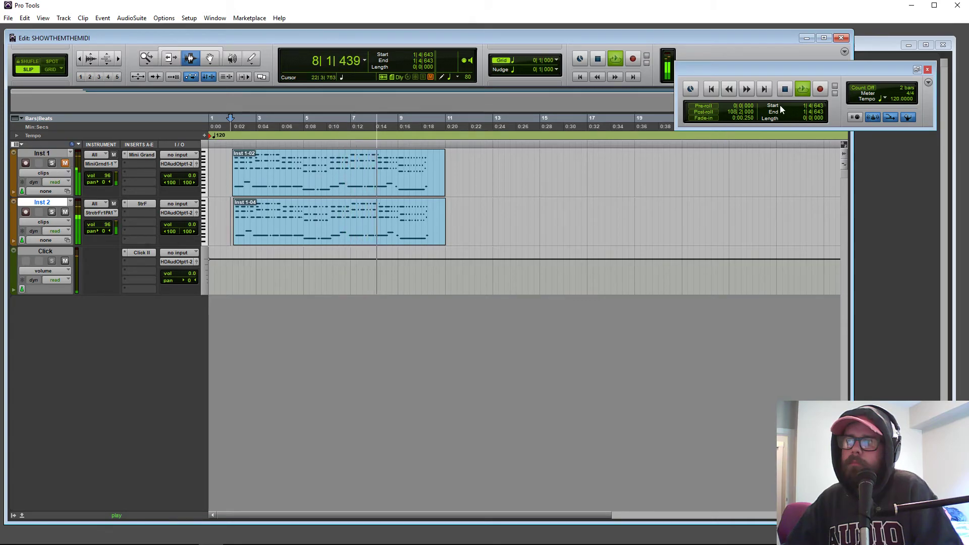
{"action": "key", "text": "space"}
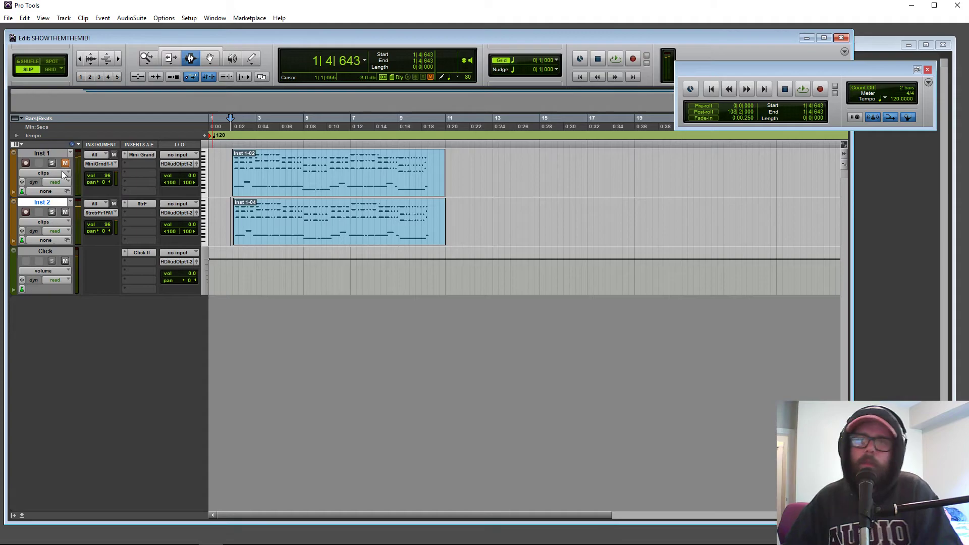
Open Inst 2's clip in the MIDI Editor and delete all the upper notes
{"action": "right_click", "coordinate": [276, 211]}
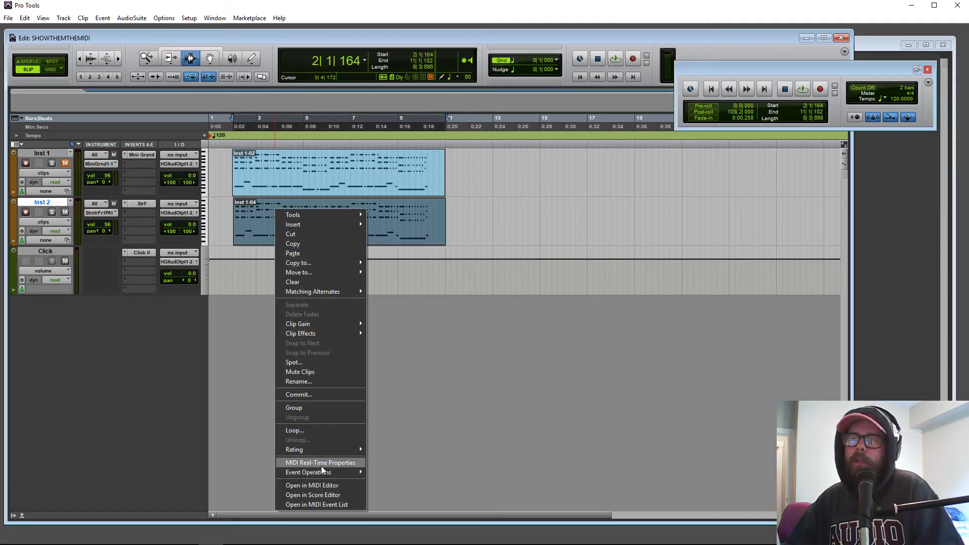
{"action": "left_click", "coordinate": [317, 484]}
{"action": "left_click", "coordinate": [393, 233]}
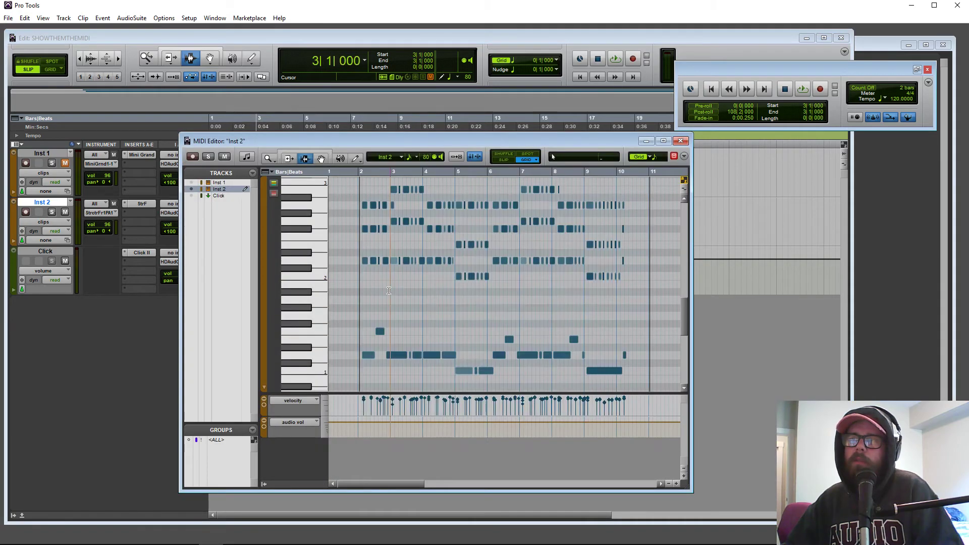
{"action": "left_click_drag", "start_coordinate": [345, 234], "coordinate": [595, 233]}
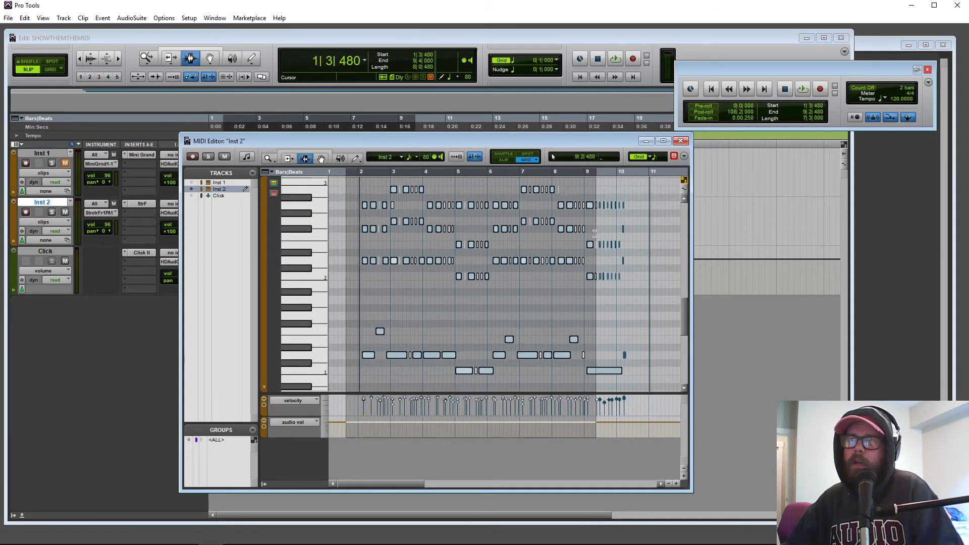
{"action": "left_click", "coordinate": [352, 198]}
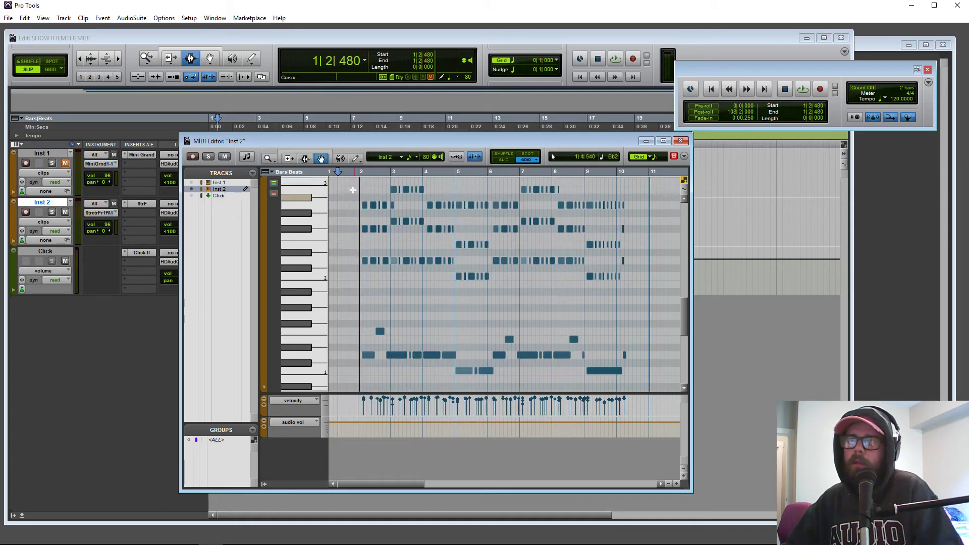
{"action": "left_click_drag", "start_coordinate": [349, 182], "coordinate": [643, 306]}
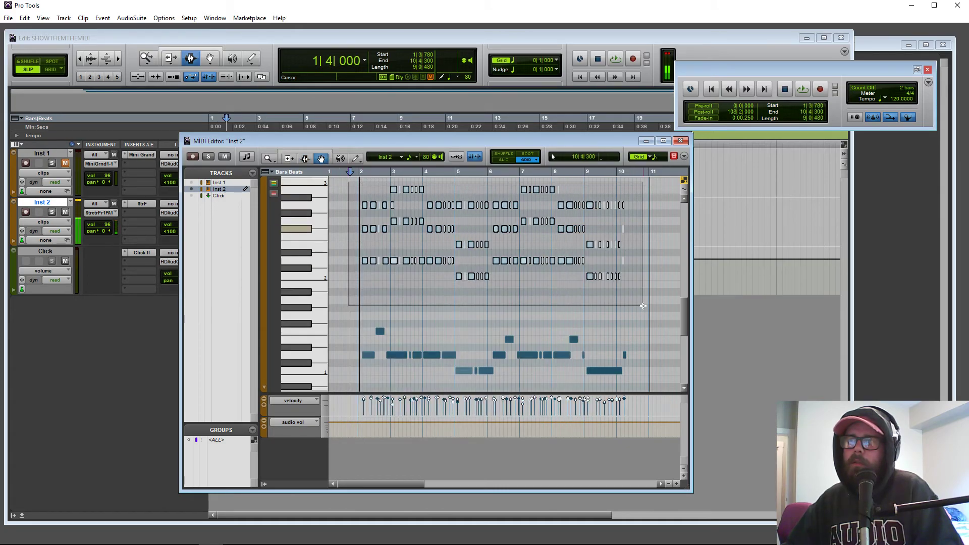
{"action": "key", "text": "Delete"}
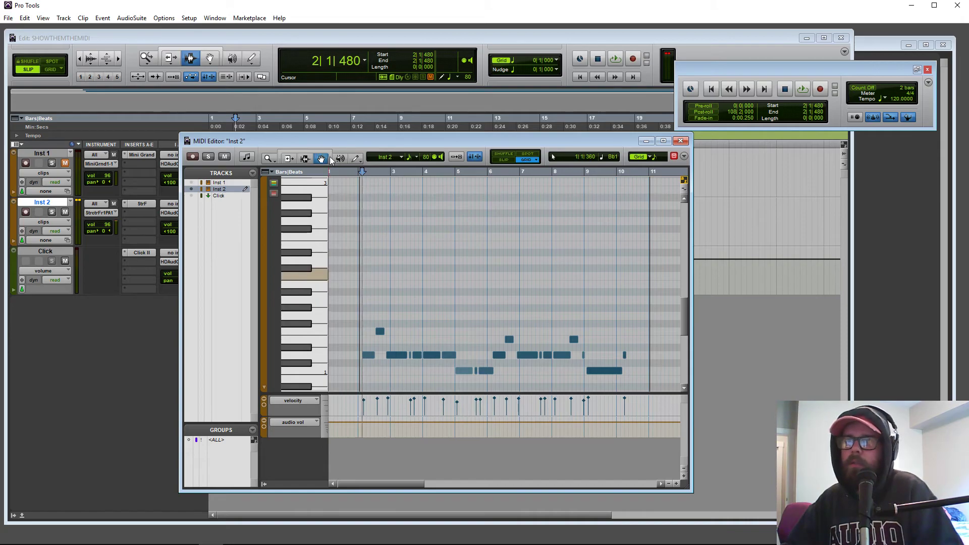
Drag three remaining low notes down to D1 and move the MIDI Editor window aside
{"action": "left_click_drag", "start_coordinate": [381, 332], "coordinate": [382, 356]}
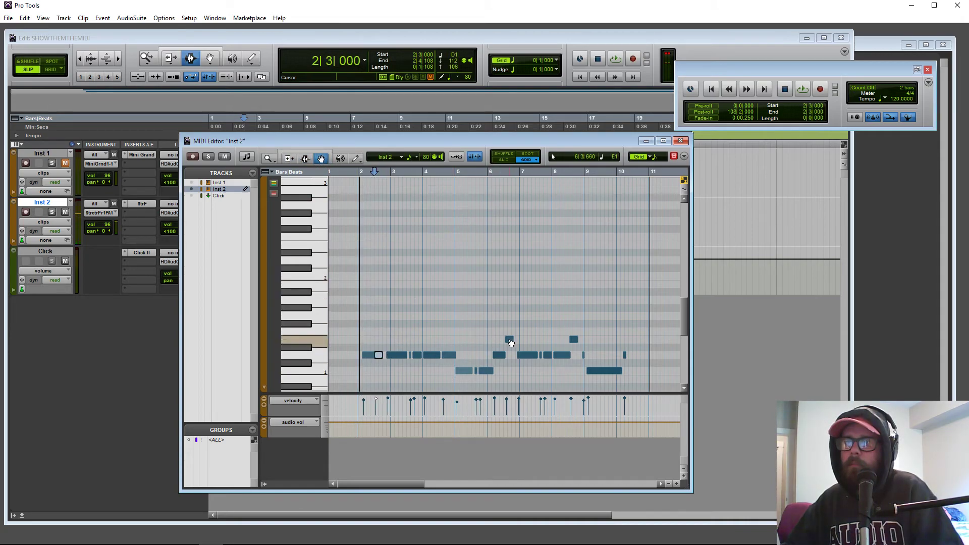
{"action": "left_click_drag", "start_coordinate": [509, 339], "coordinate": [508, 355]}
{"action": "left_click_drag", "start_coordinate": [579, 338], "coordinate": [575, 355]}
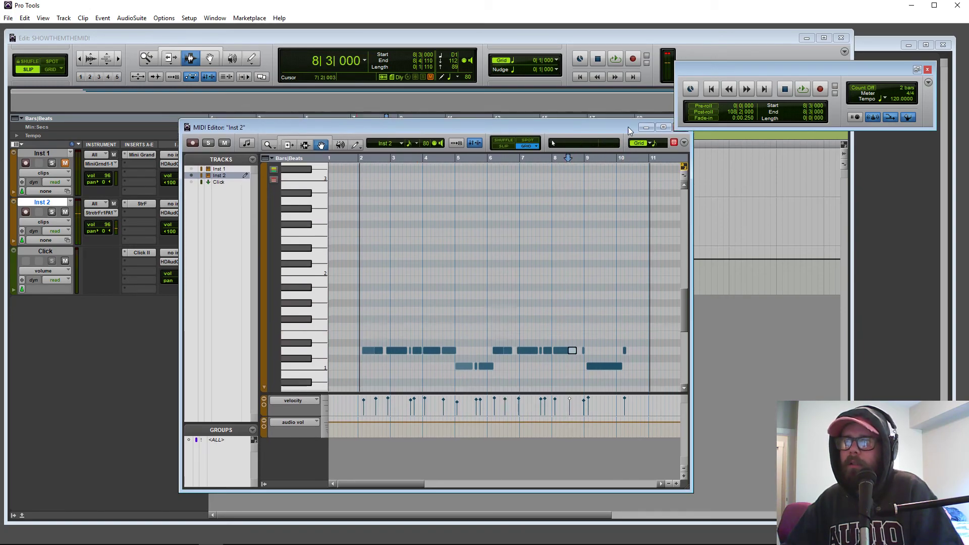
{"action": "left_click_drag", "start_coordinate": [592, 142], "coordinate": [531, 134]}
Close the MIDI Editor and play from near the start, muting then unmuting Inst 1 before stopping
{"action": "left_click", "coordinate": [619, 134]}
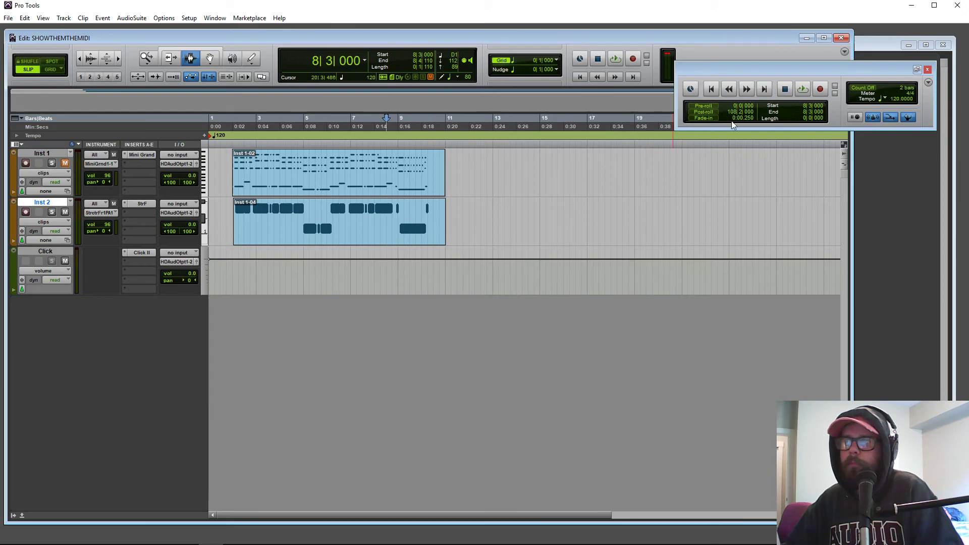
{"action": "left_click_drag", "start_coordinate": [226, 166], "coordinate": [228, 167]}
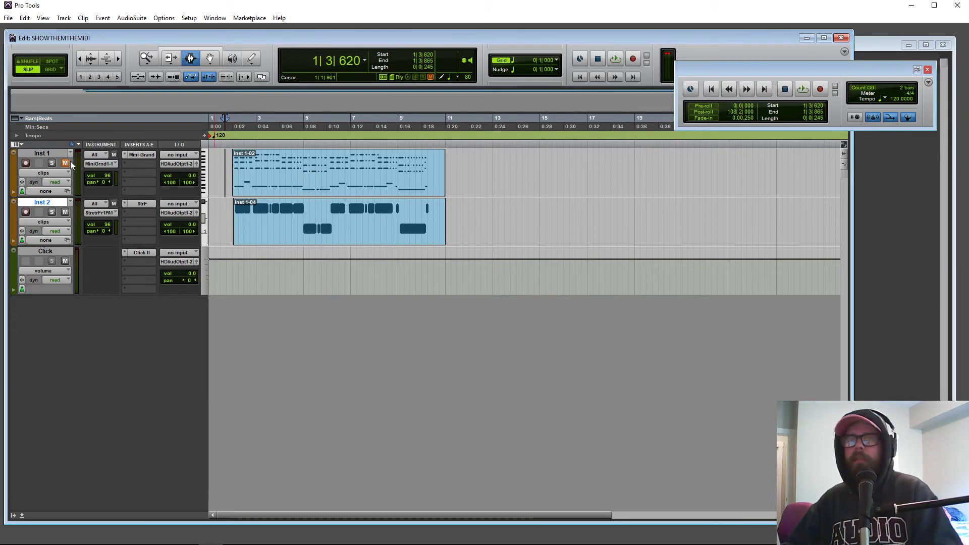
{"action": "left_click", "coordinate": [228, 161]}
{"action": "left_click", "coordinate": [232, 161]}
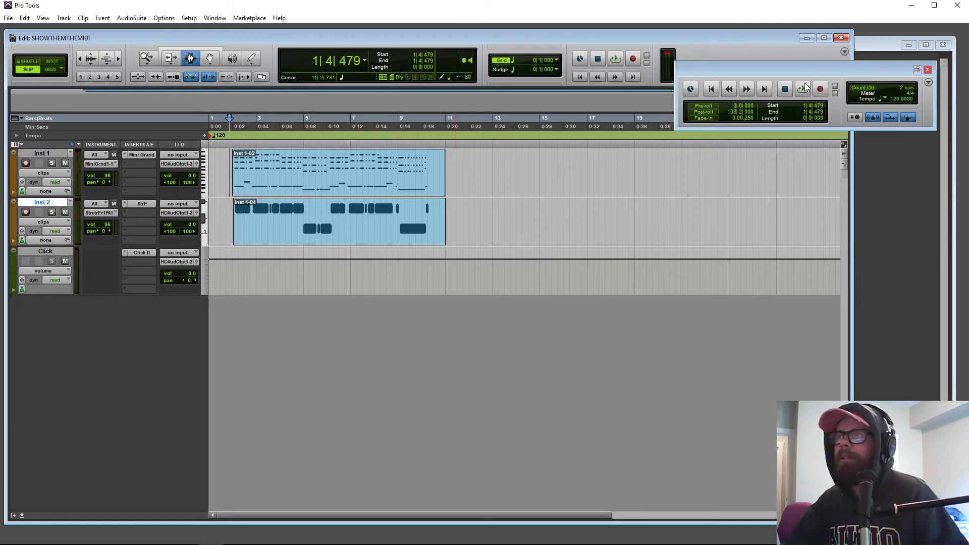
{"action": "key", "text": "space"}
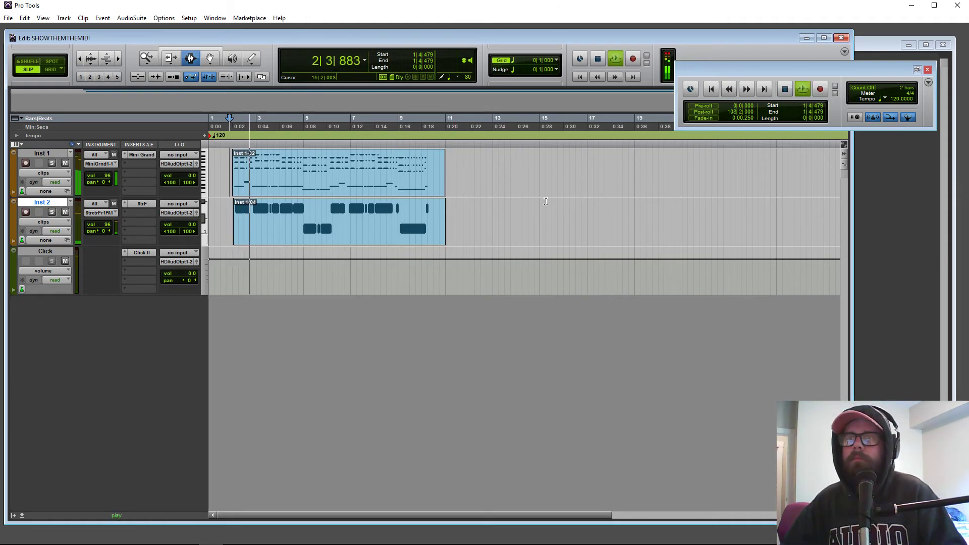
{"action": "left_click", "coordinate": [65, 163]}
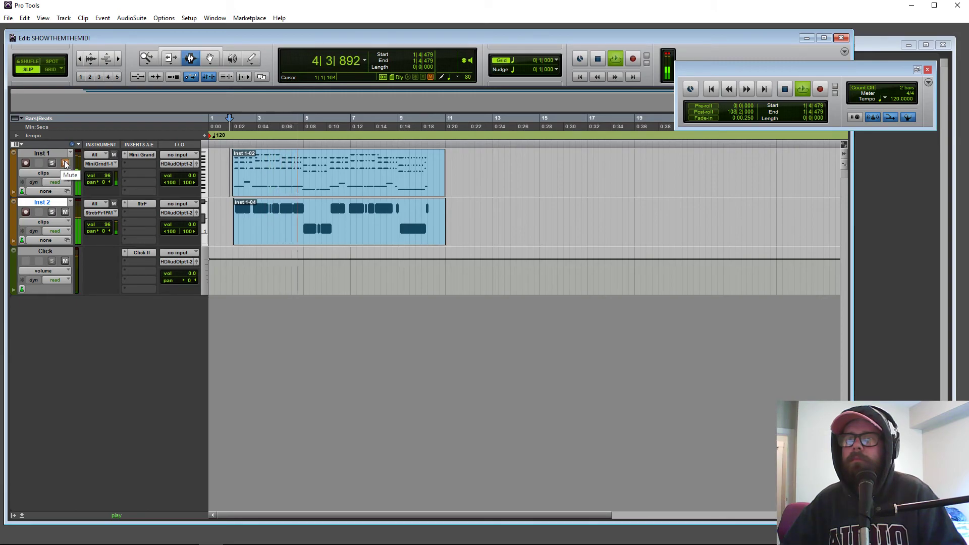
{"action": "left_click", "coordinate": [65, 163]}
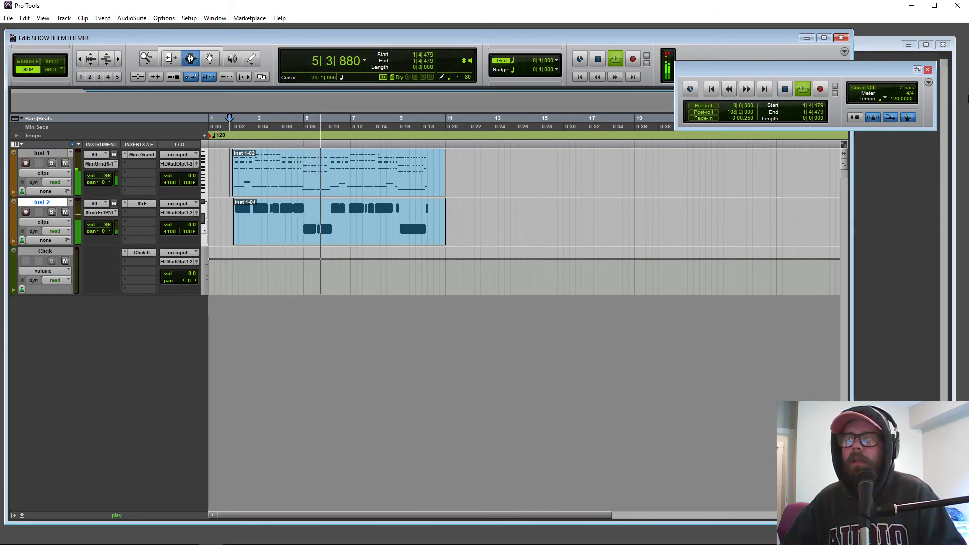
{"action": "key", "text": "space"}
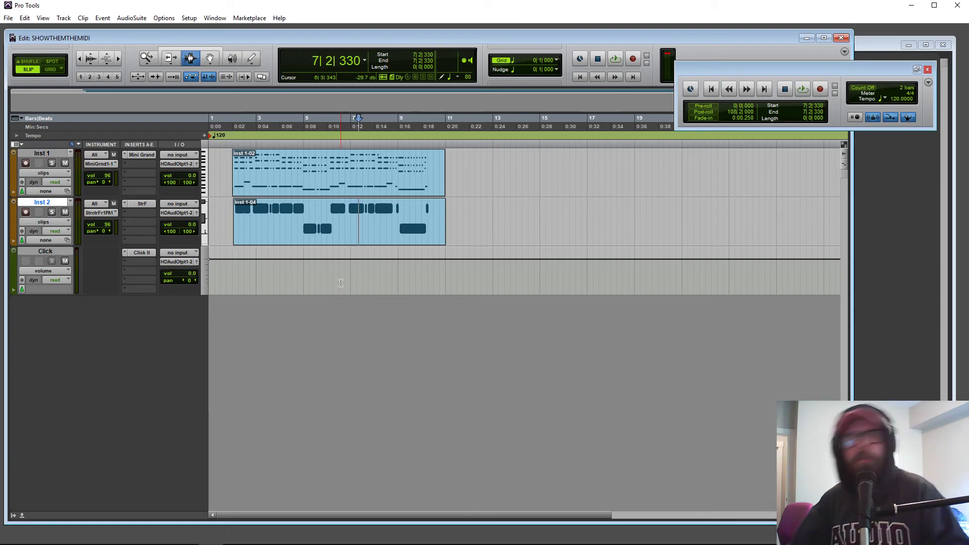
{"action": "right_click", "coordinate": [382, 218]}
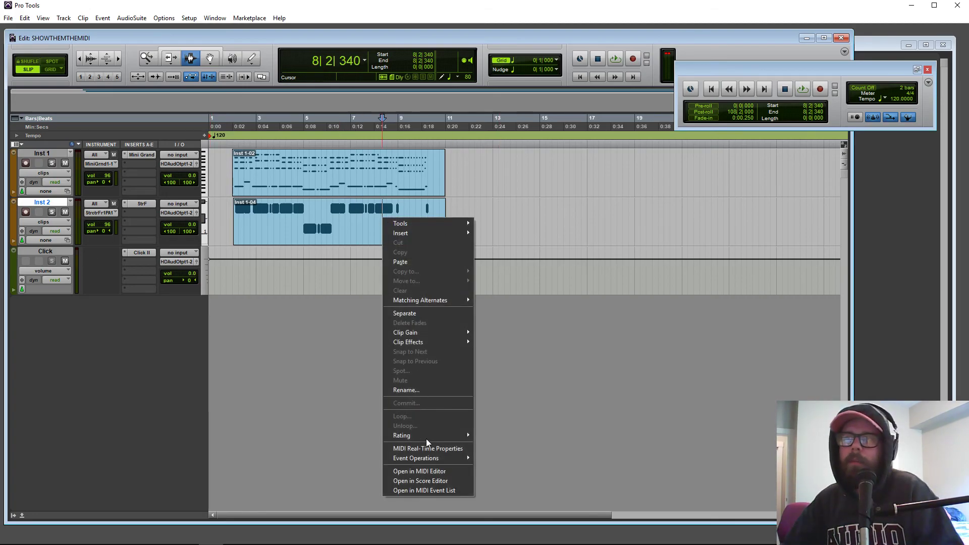
{"action": "left_click", "coordinate": [417, 470]}
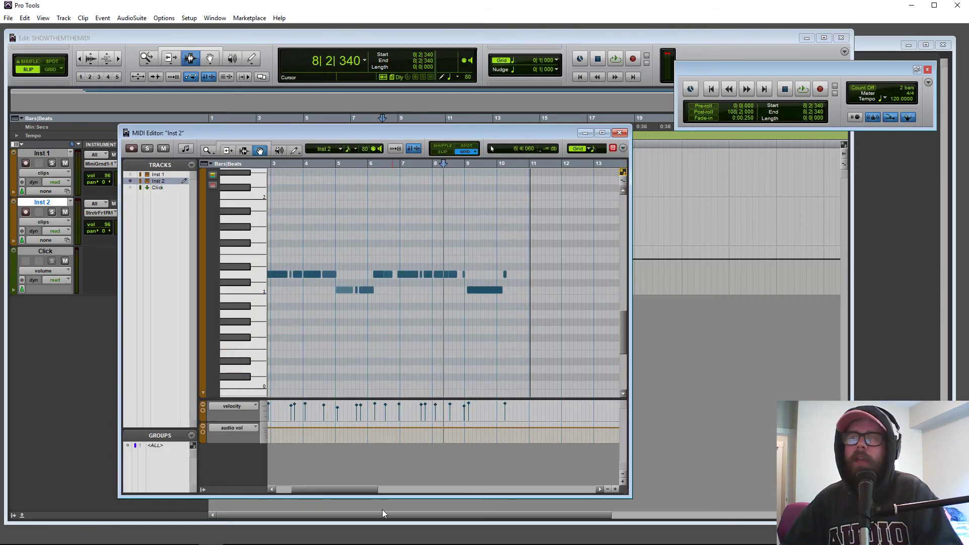
{"action": "left_click_drag", "start_coordinate": [347, 491], "coordinate": [313, 484]}
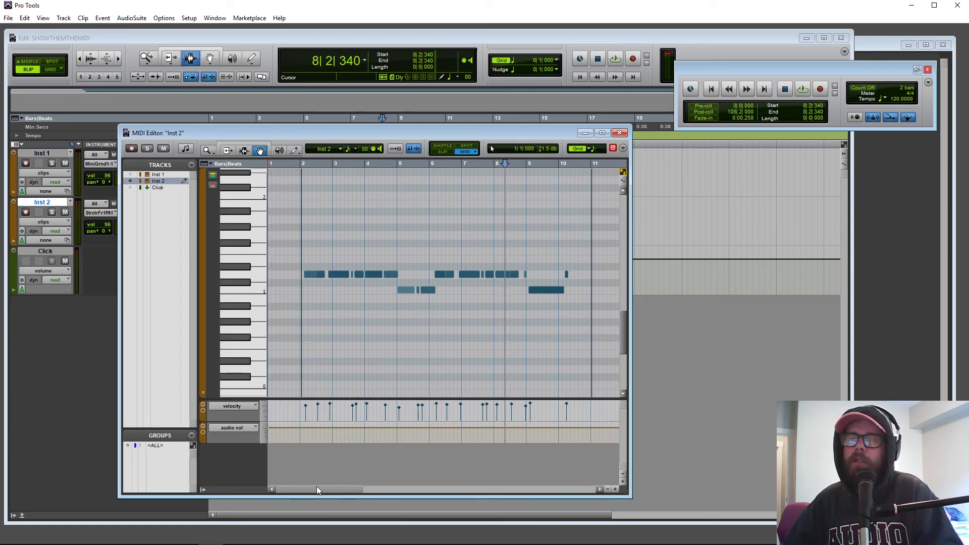
{"action": "scroll", "coordinate": [622, 326], "scroll_direction": "up", "scroll_amount": 1}
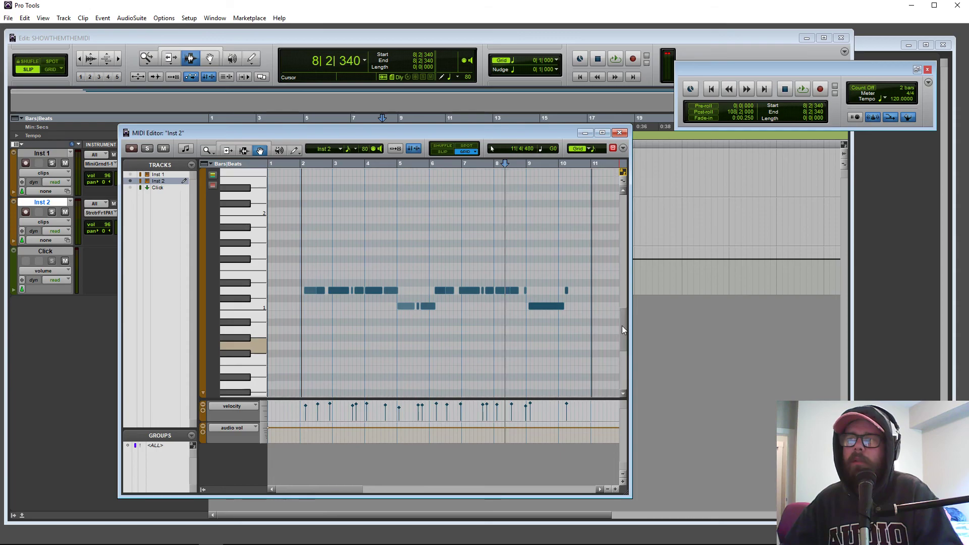
{"action": "scroll", "coordinate": [622, 329], "scroll_direction": "down", "scroll_amount": 7}
{"action": "left_click", "coordinate": [621, 134]}
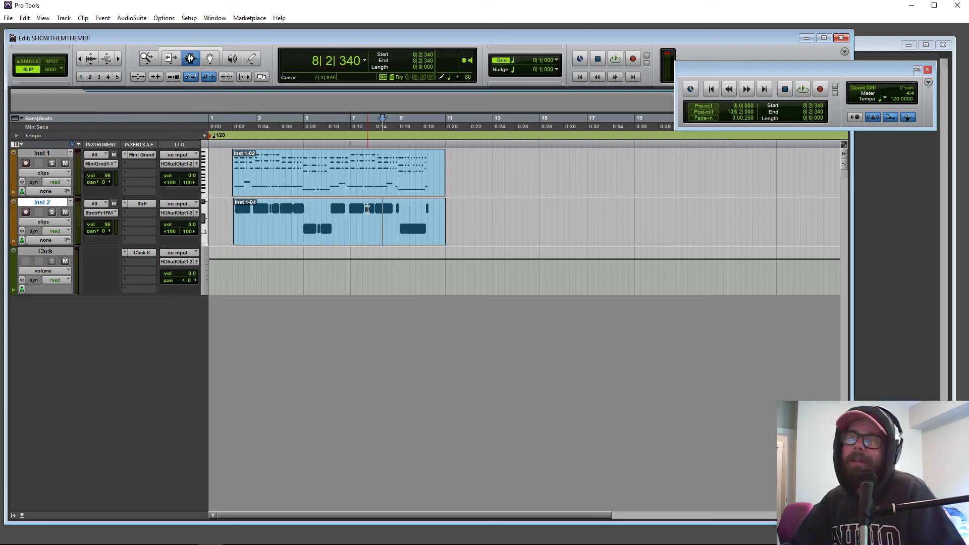
Select both clips from bar 13 back to bar 1 and delete them
{"action": "mouse_move", "coordinate": [410, 171]}
{"action": "left_mouse_down"}
{"action": "mouse_move", "coordinate": [466, 171]}
{"action": "mouse_move", "coordinate": [409, 172]}
{"action": "left_mouse_up"}
{"action": "left_click", "coordinate": [363, 171]}
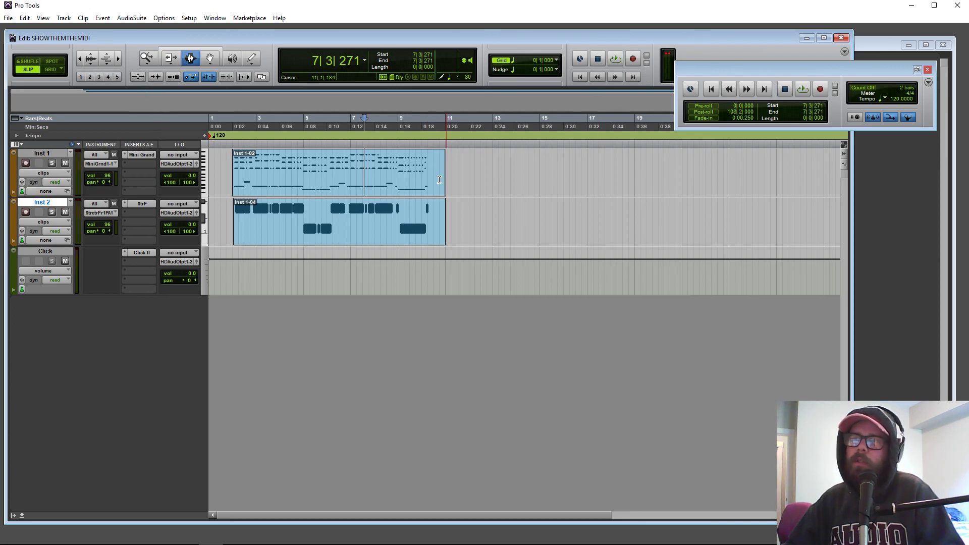
{"action": "left_click_drag", "start_coordinate": [498, 238], "coordinate": [171, 162]}
{"action": "key", "text": "Delete"}
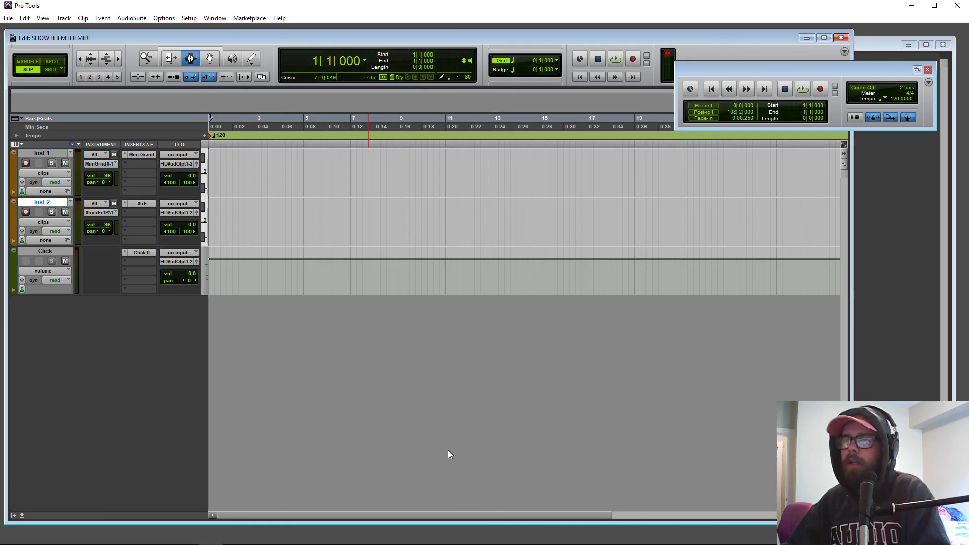